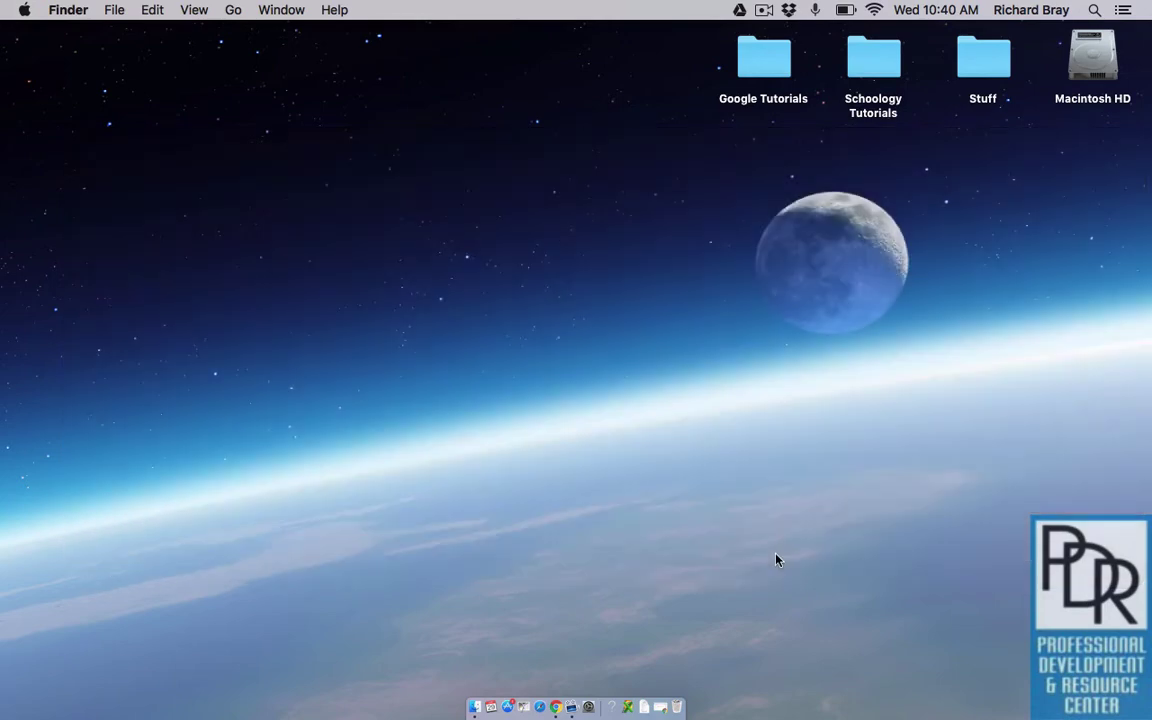
Restore the minimized Chrome window showing the Test mail merge letter from the Dock.
left_click(620, 665)
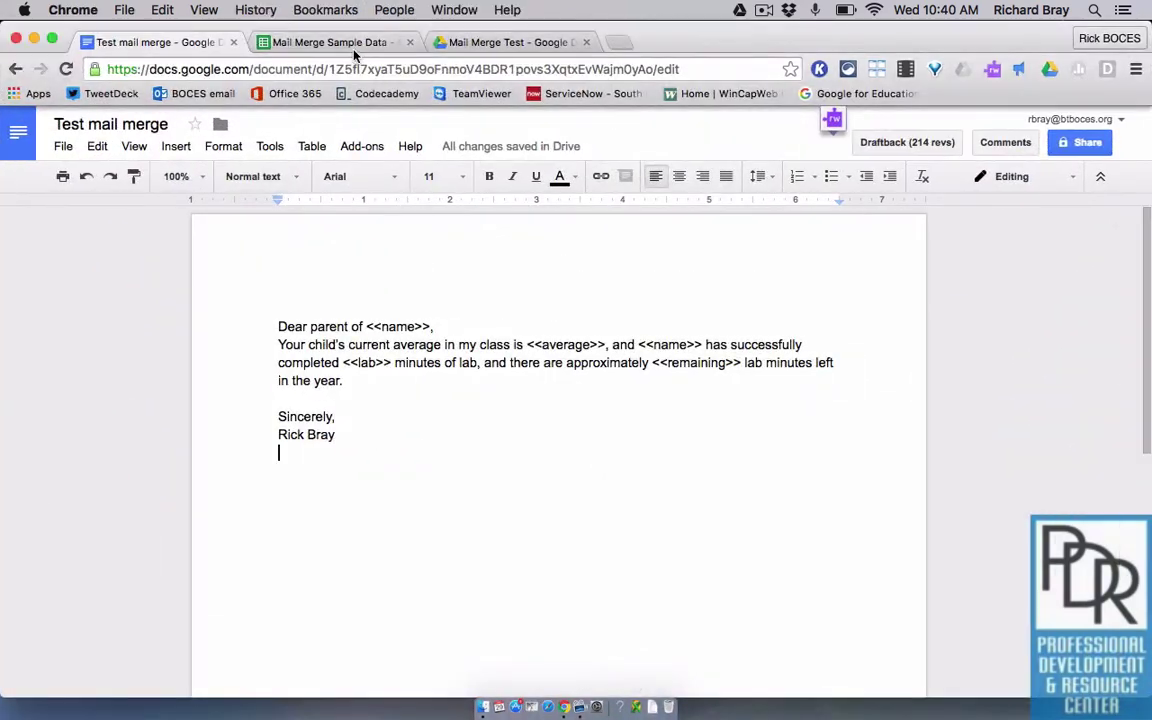
left_click(322, 43)
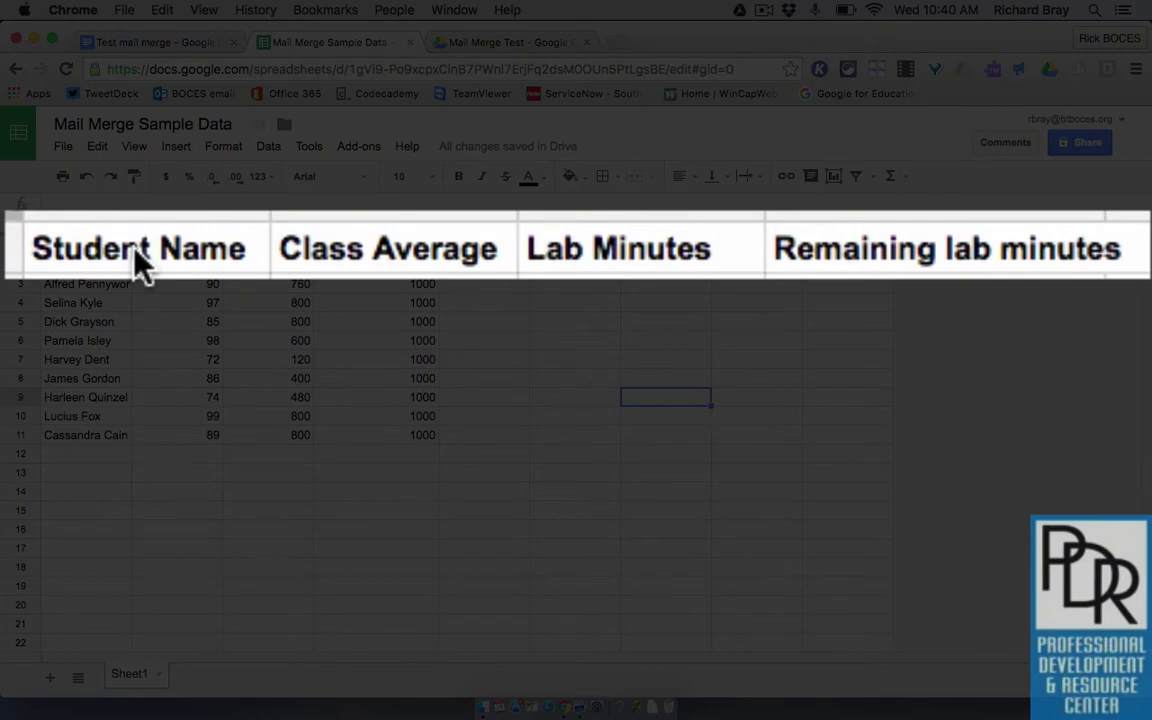
left_click(80, 248)
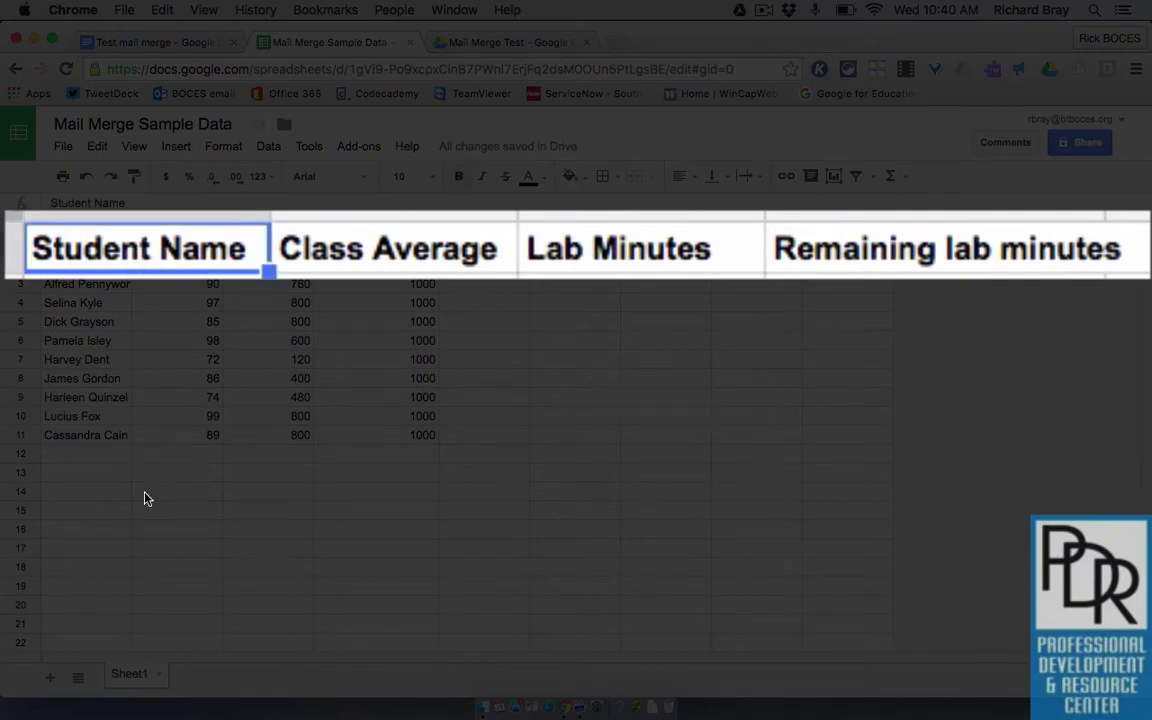
key("Right")
key("Right")
key("Right")
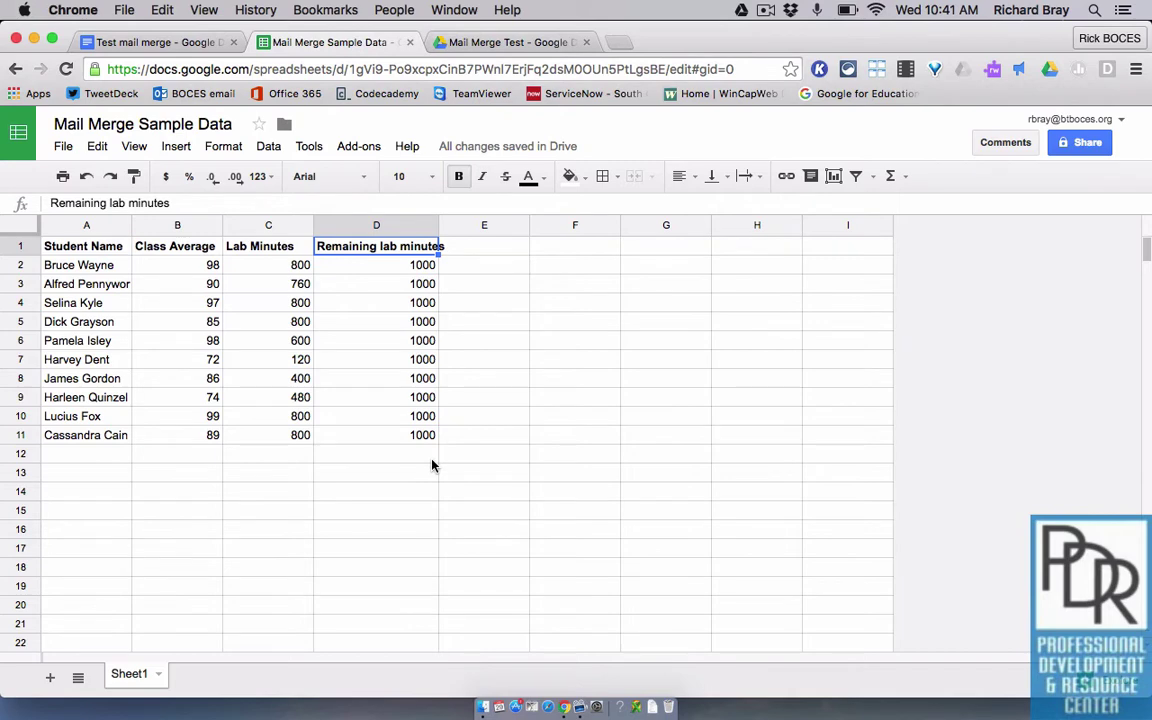
left_click(179, 42)
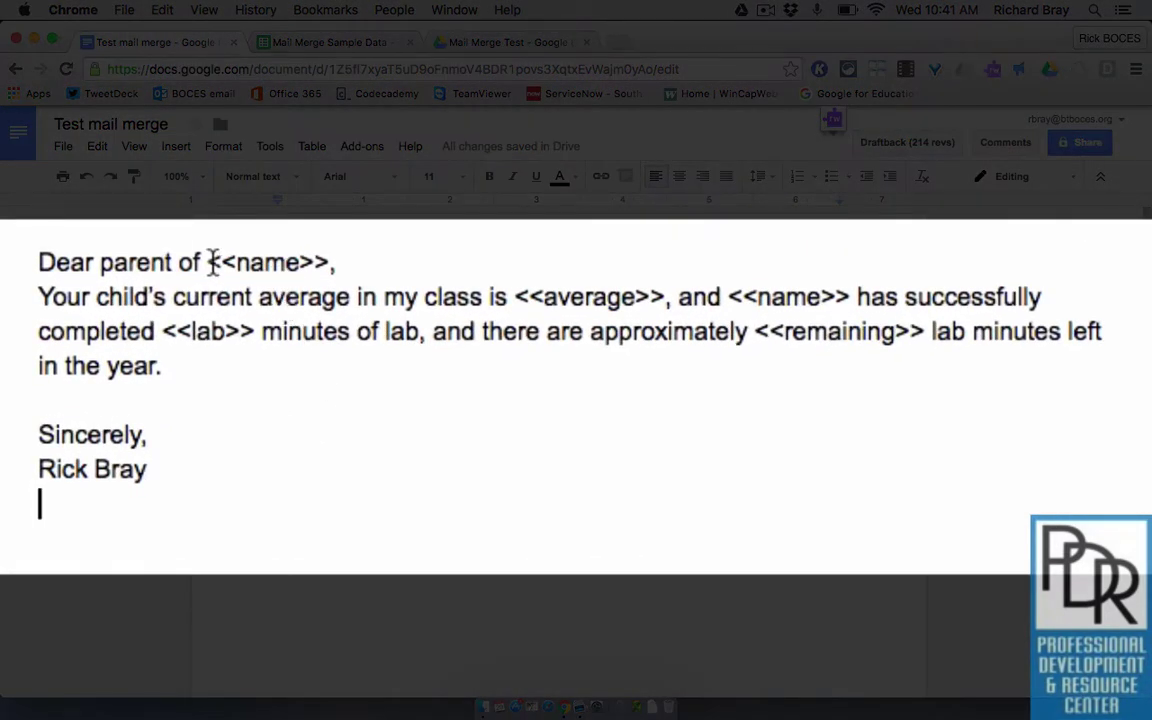
left_click_drag(206, 262, 332, 264)
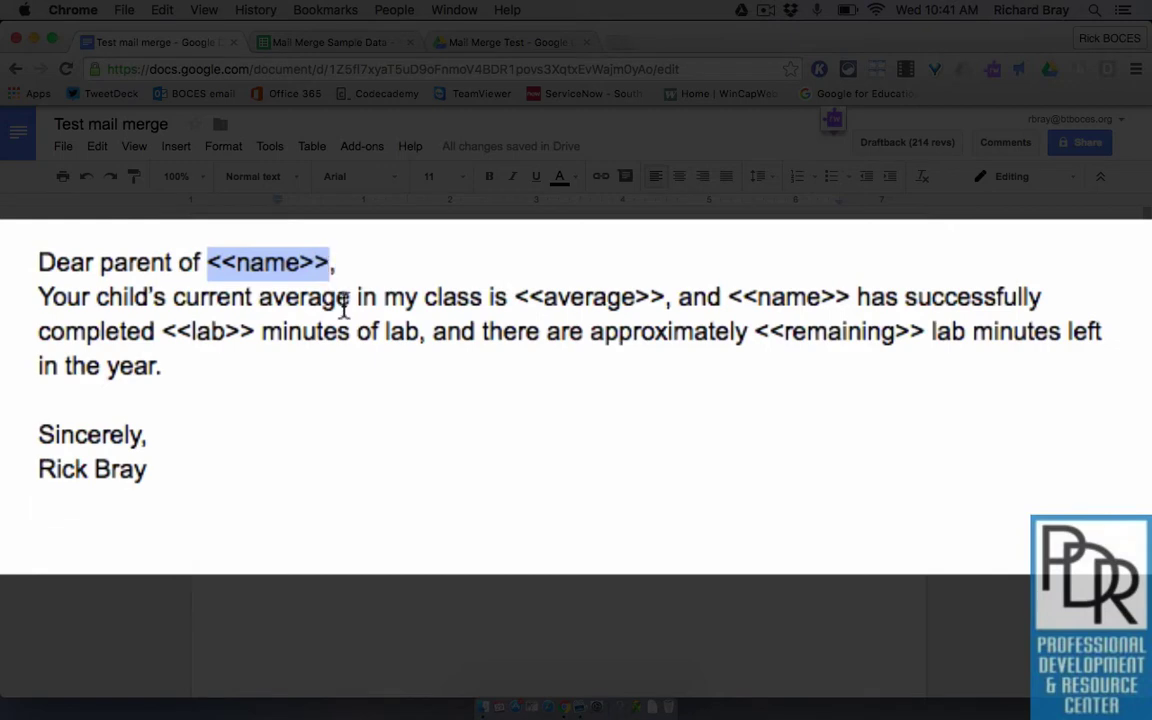
left_click(431, 536)
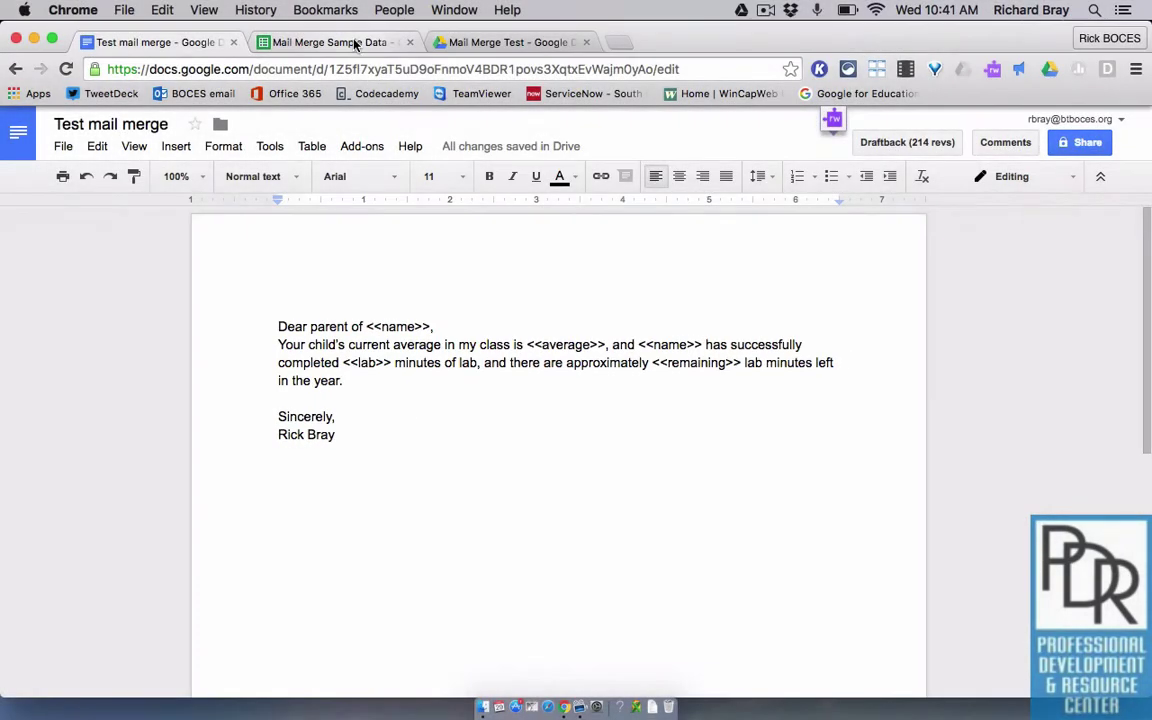
left_click(352, 44)
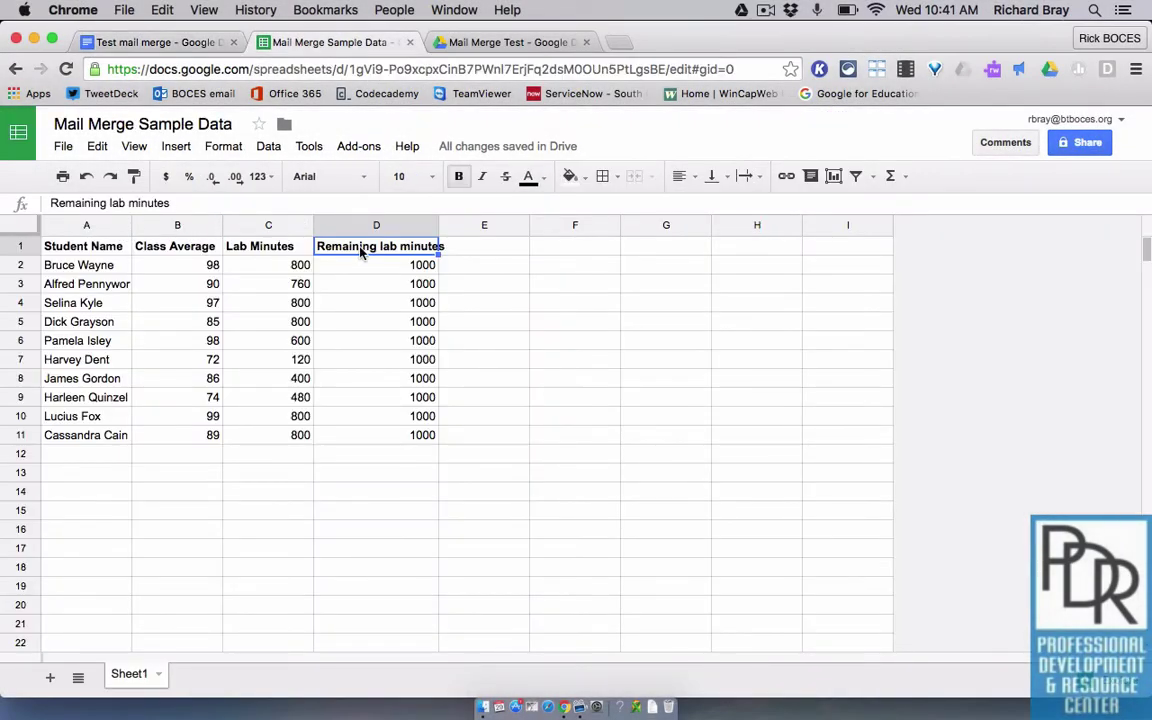
left_click(202, 45)
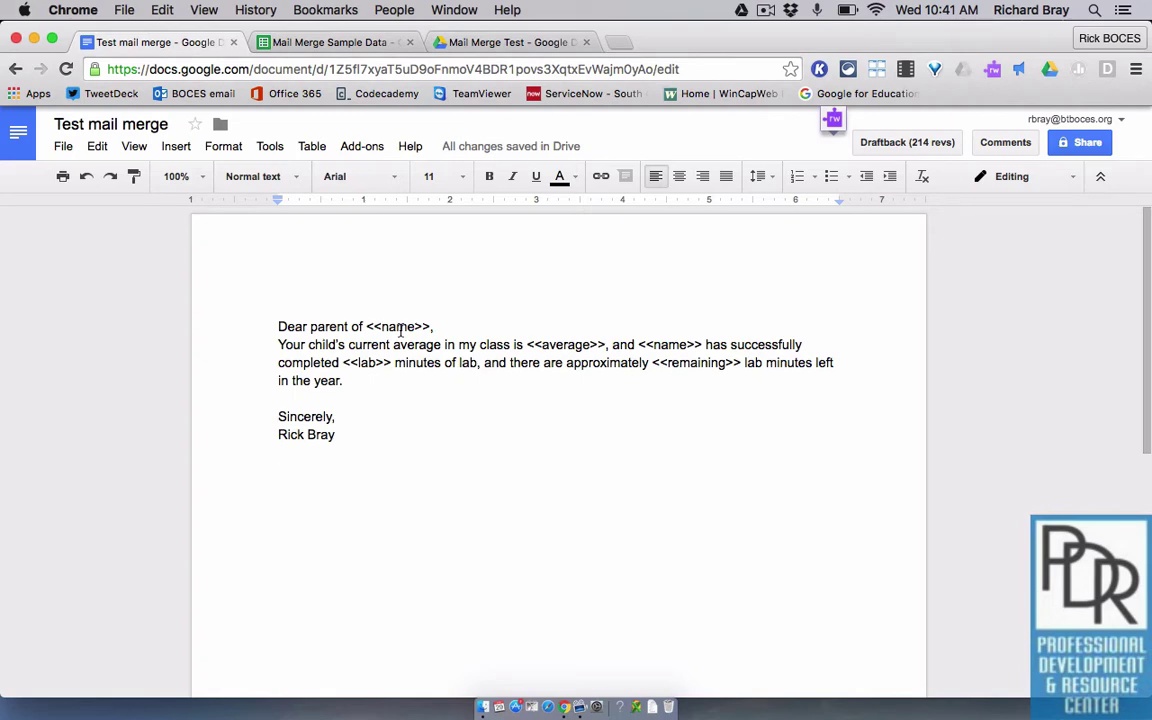
Add 'Please sign and return:', a long underscore line, and 'Parent/Legal Guardian of <<name>>' below the closing.
type("Pelase")
key("BackSpace")
key("BackSpace")
key("BackSpace")
key("BackSpace")
key("BackSpace")
key("BackSpace")
type("lease sign")
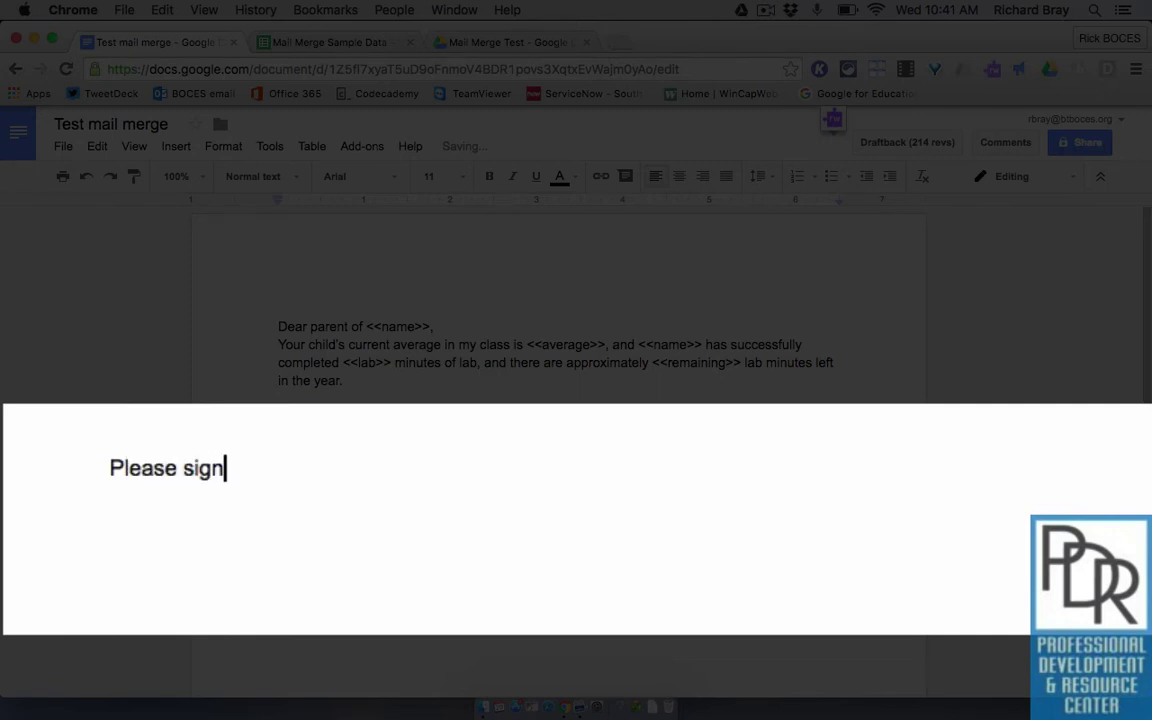
type(" and return")
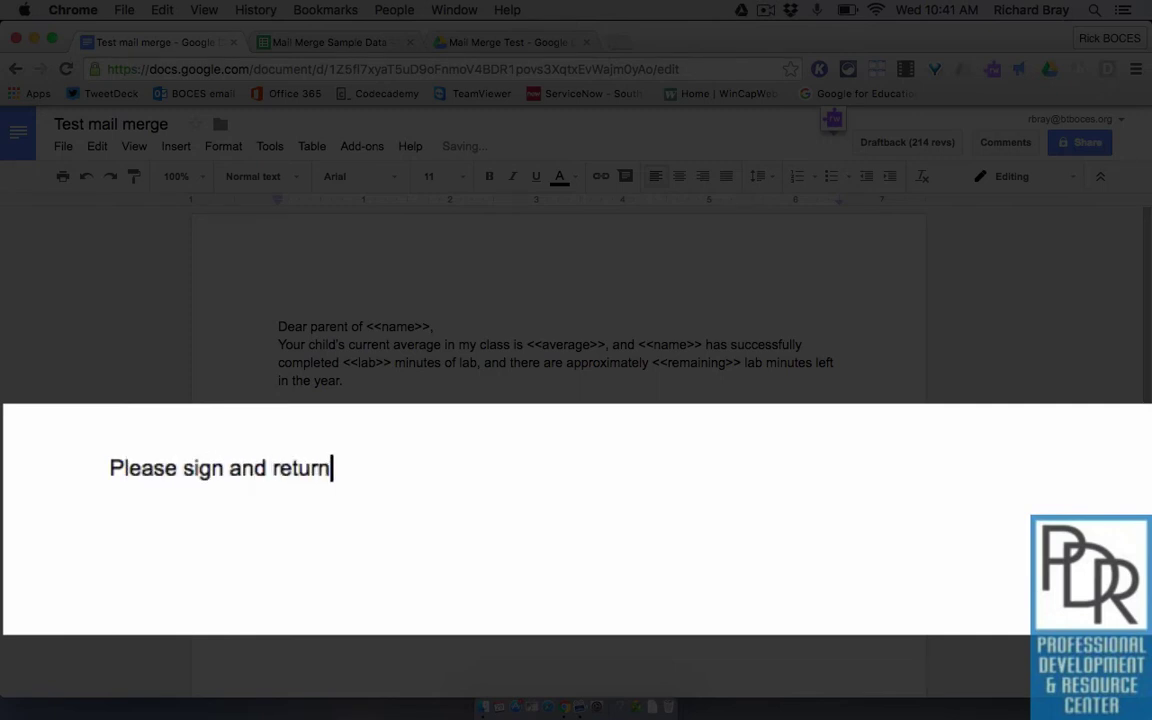
type(":")
key("Return")
type("_________________________")
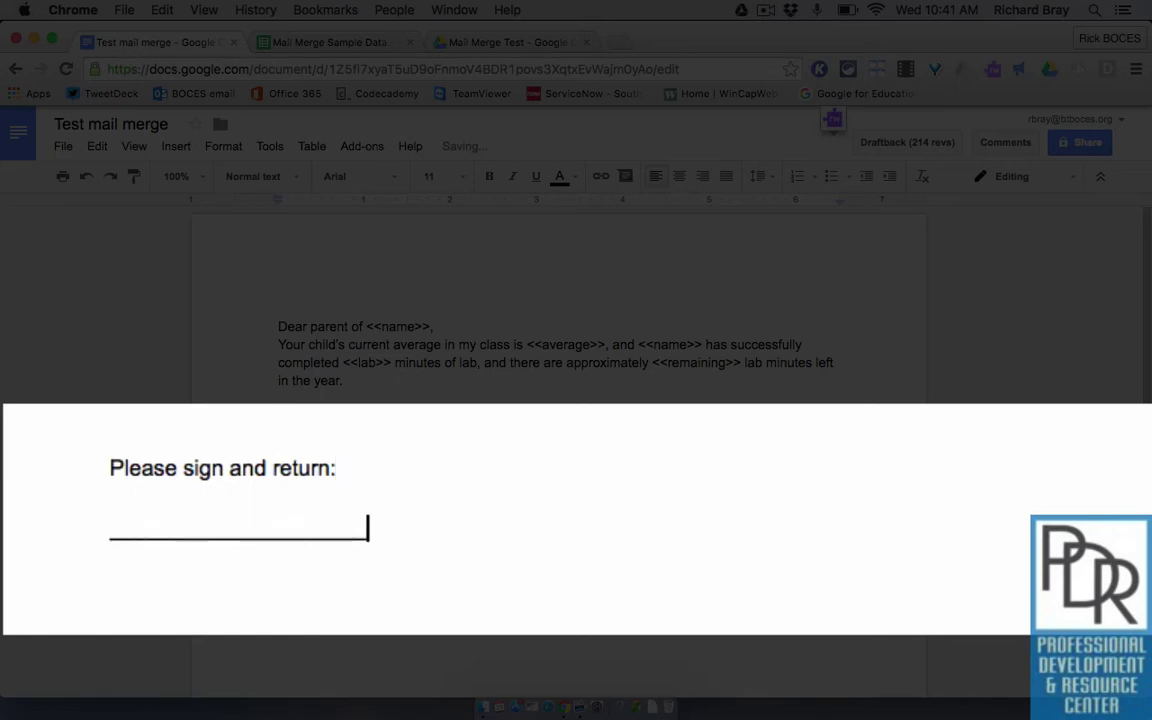
type("________________________________________________")
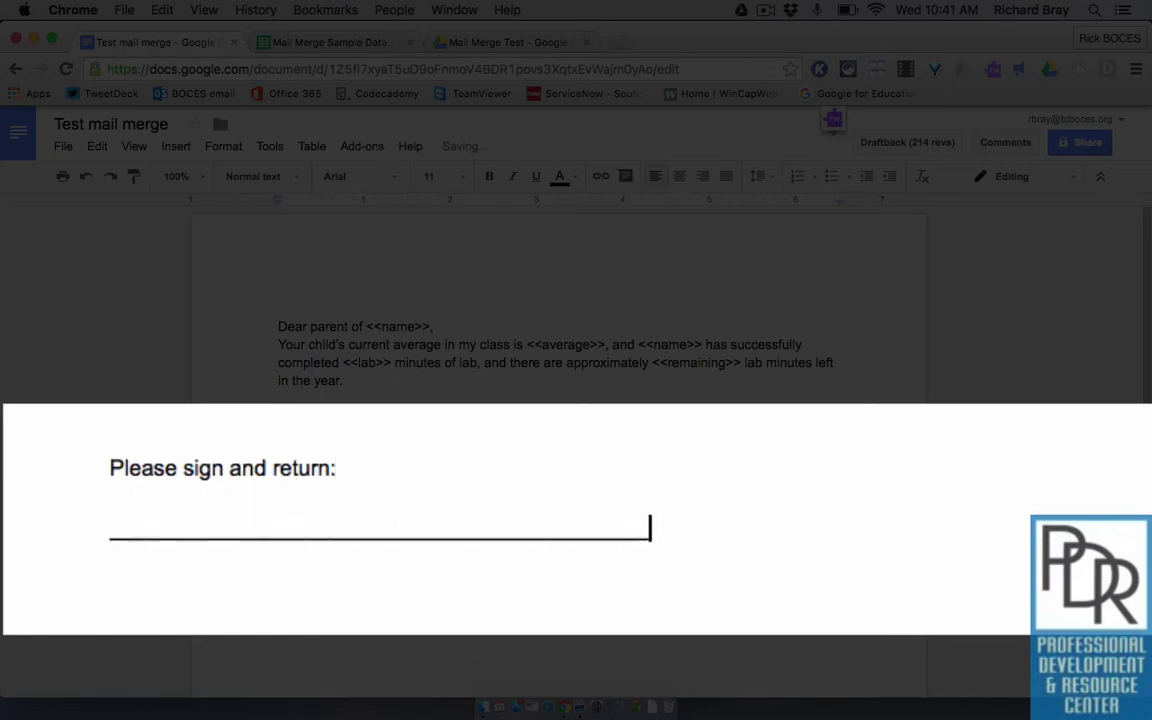
type("_________________________________")
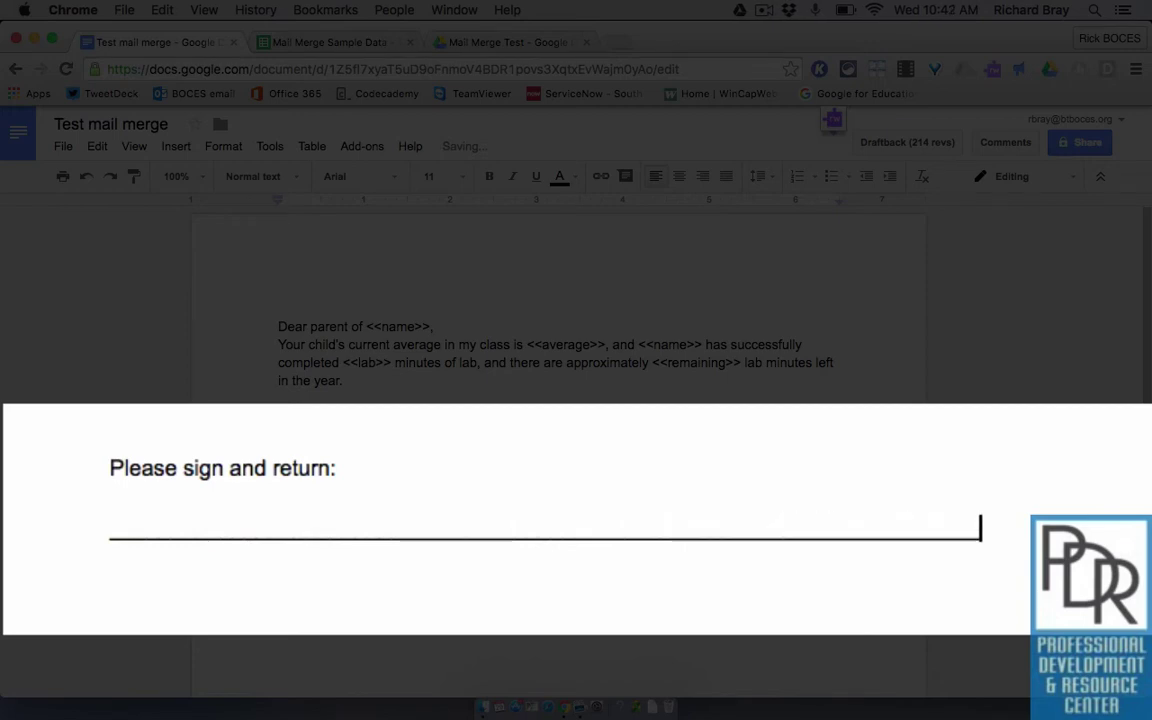
key("Return")
type("Pare")
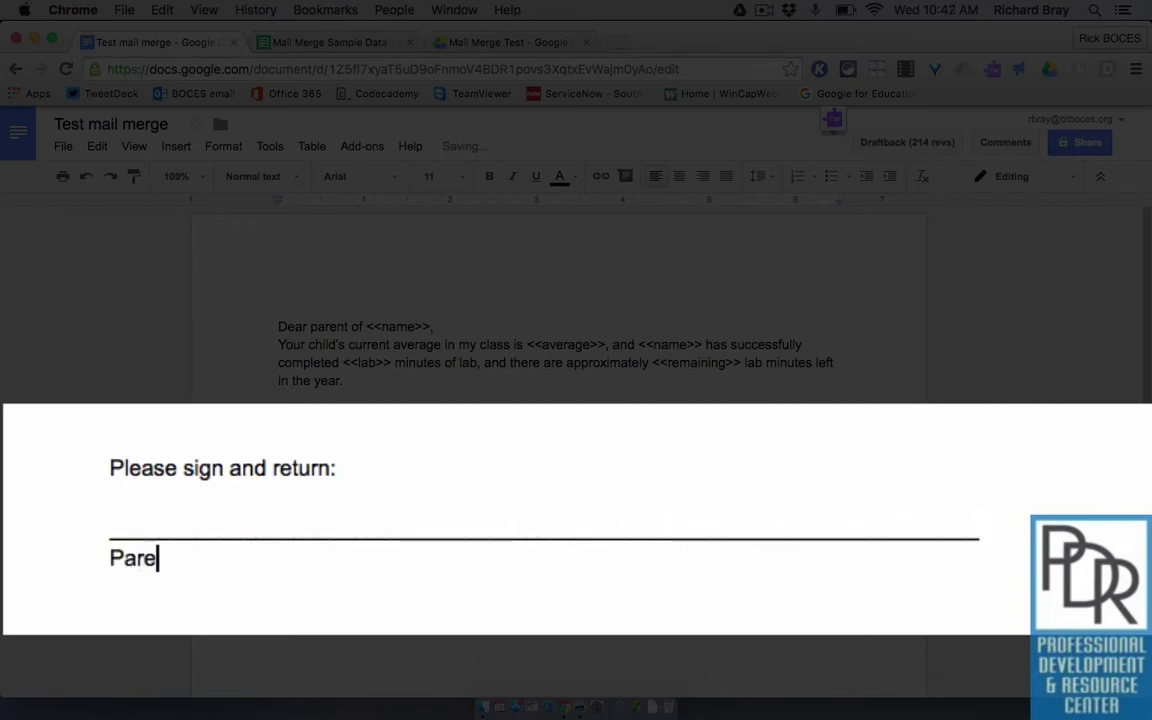
type("nt/Le")
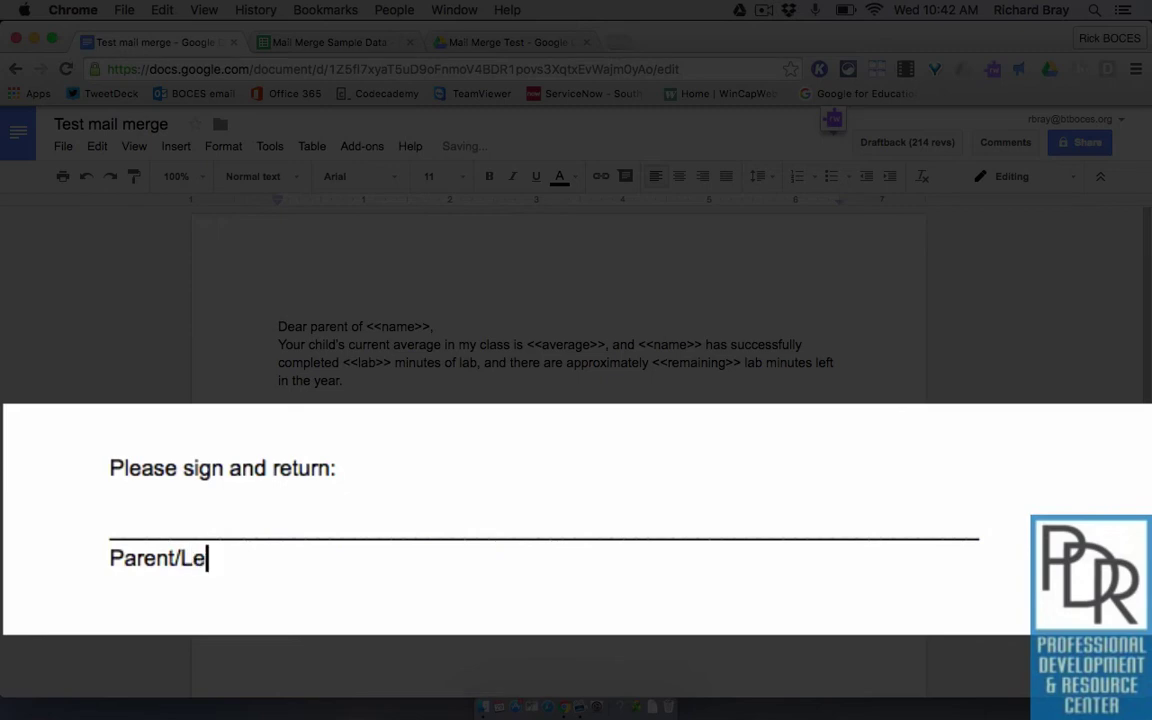
type("gal Guradi")
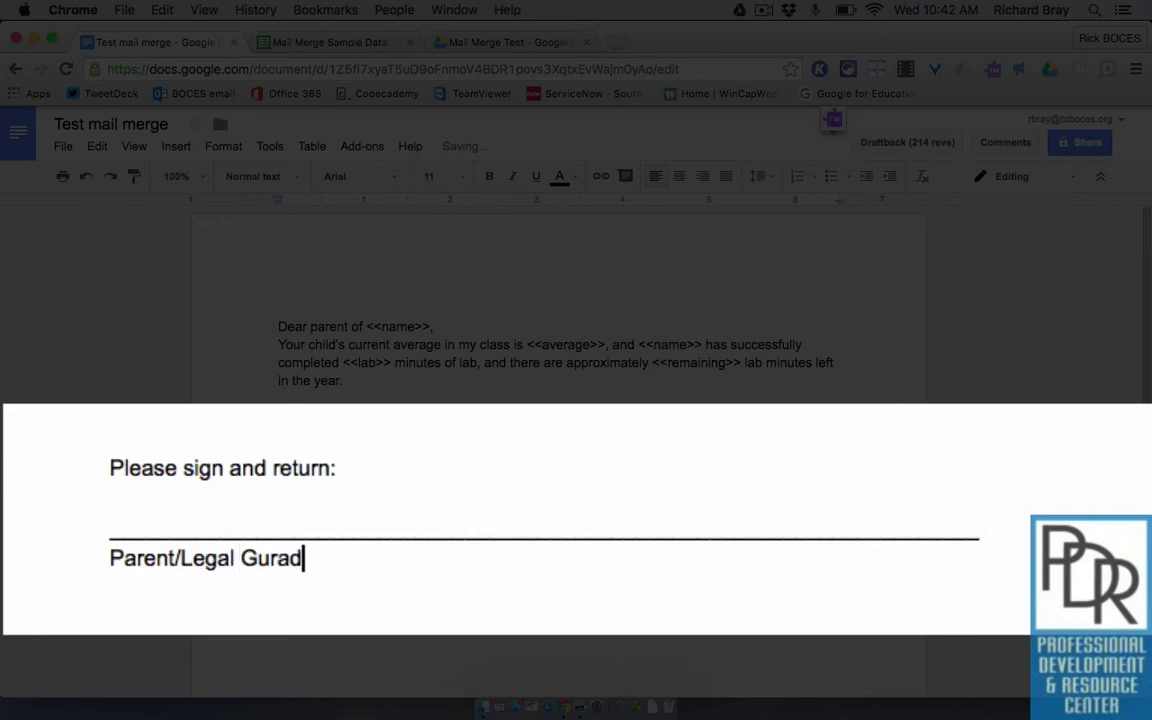
key("BackSpace")
key("BackSpace")
key("BackSpace")
key("BackSpace")
type("ardian of ")
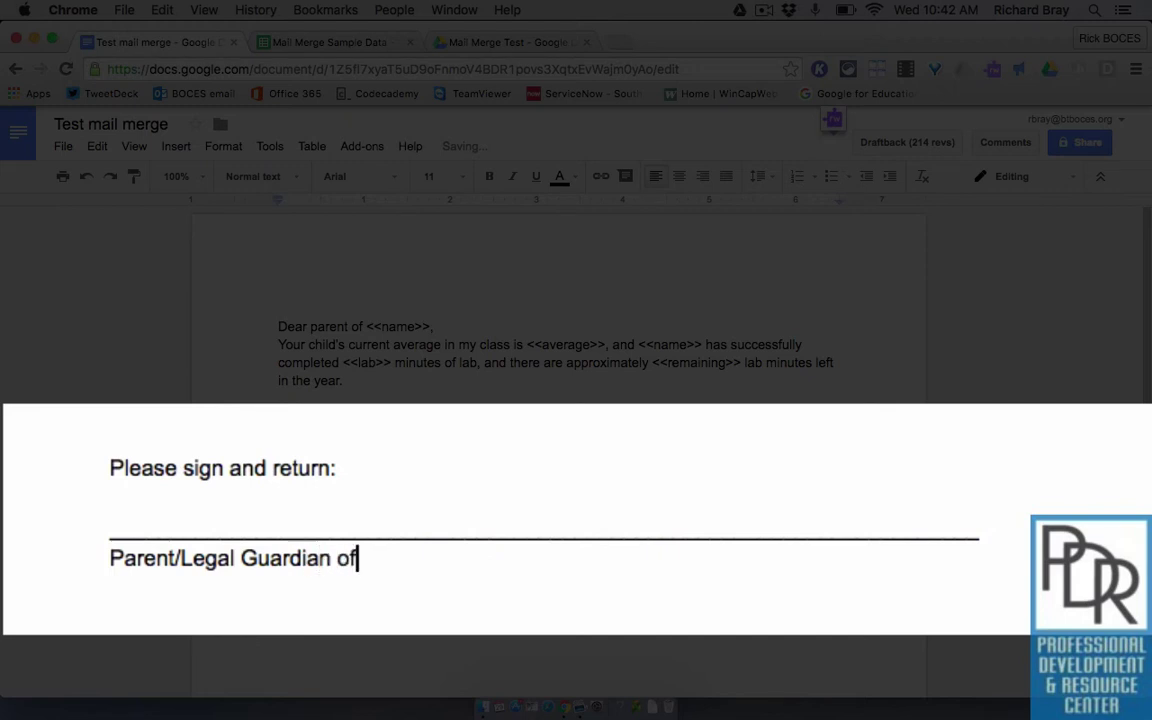
type("<<name>>")
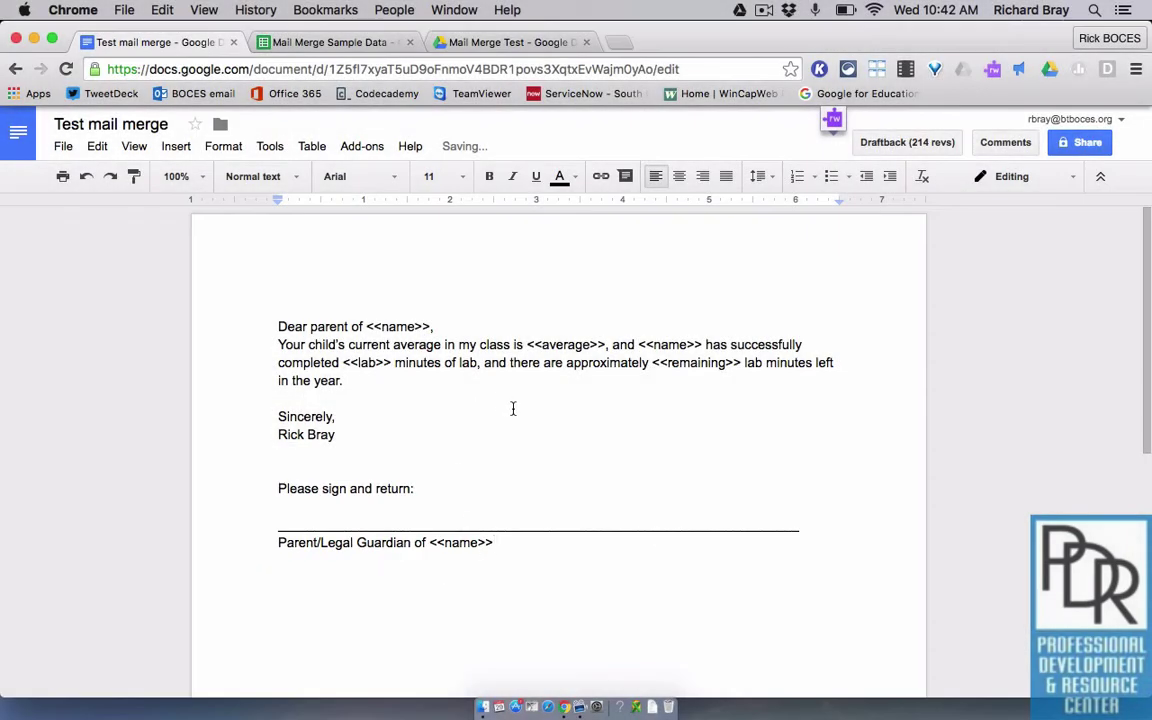
Delete the character just after the <<name>> tag in the greeting line.
left_click(367, 327)
key("Right")
key("Right")
key("Right")
key("Right")
key("Right")
key("Right")
key("Right")
key("Right")
key("Delete")
left_click(372, 44)
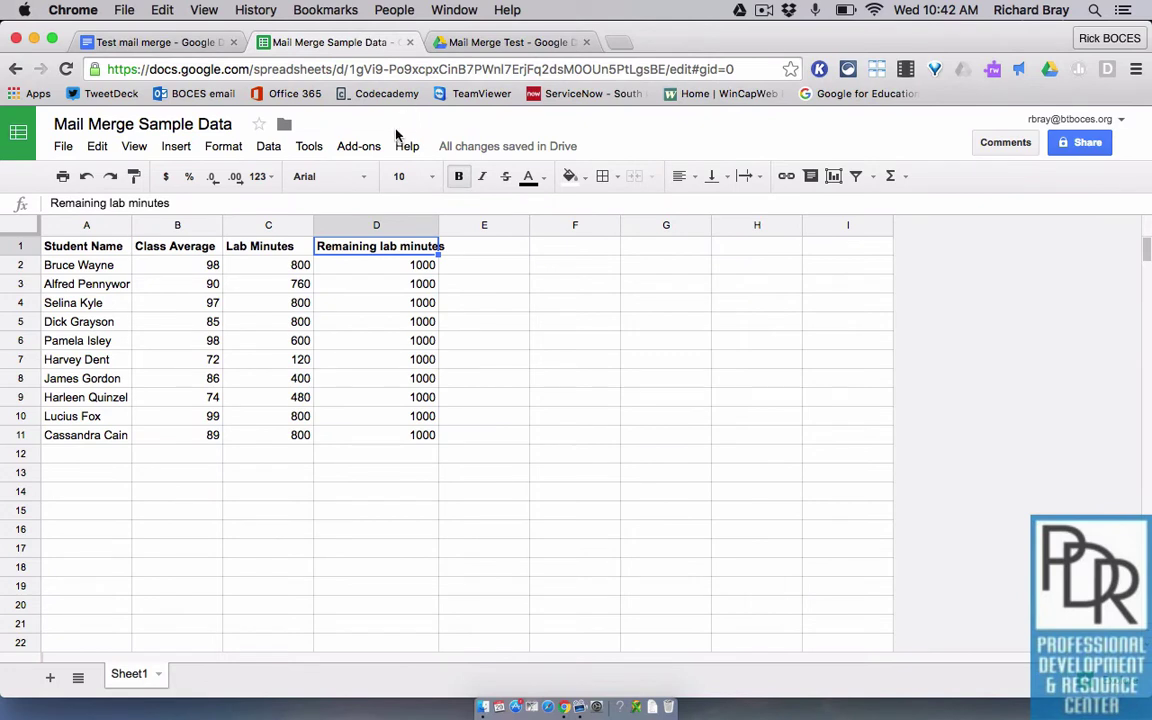
left_click(366, 147)
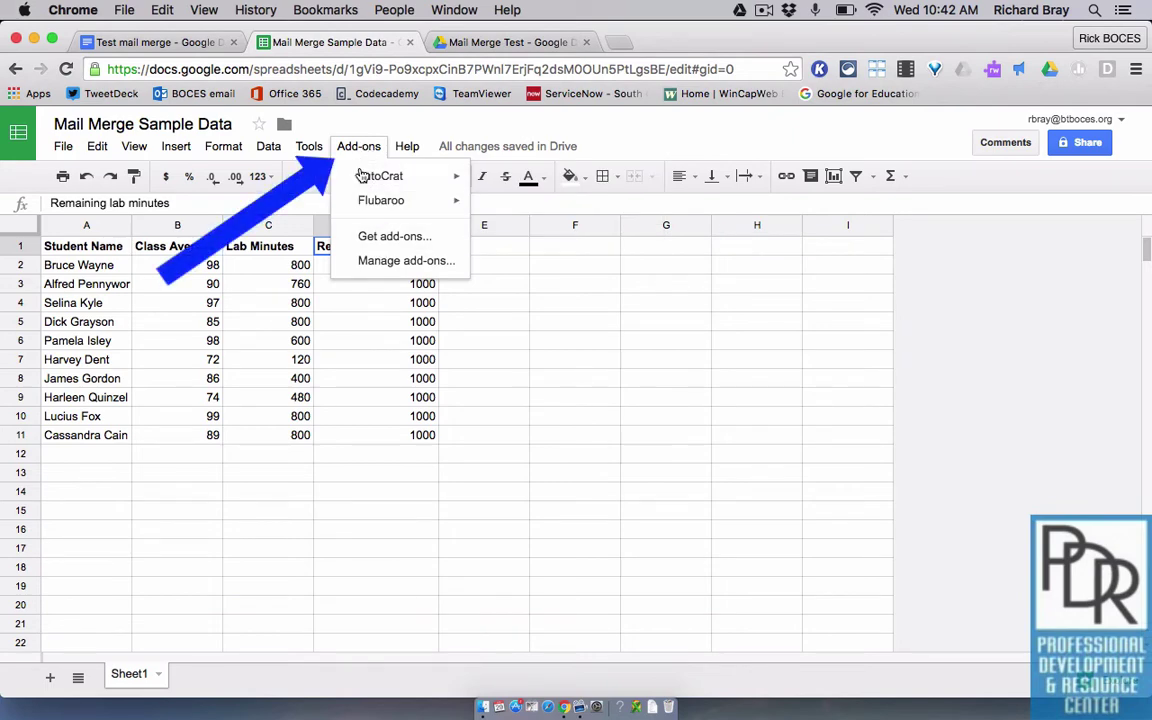
left_click(365, 237)
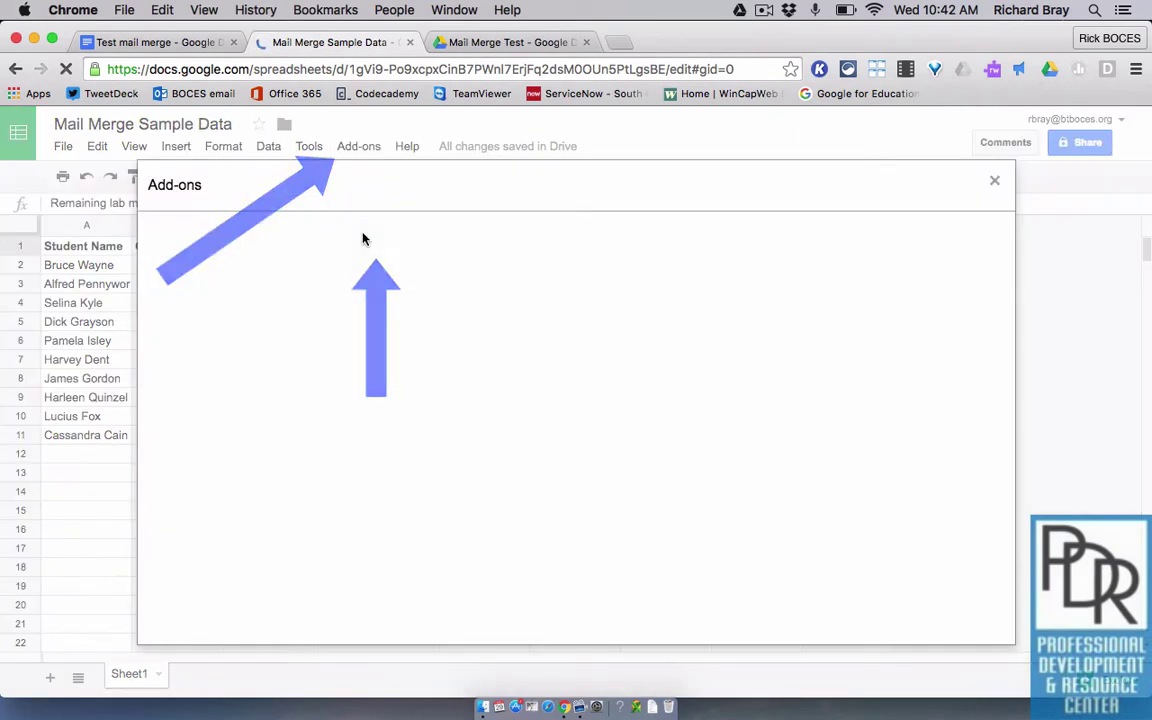
type("autocrat")
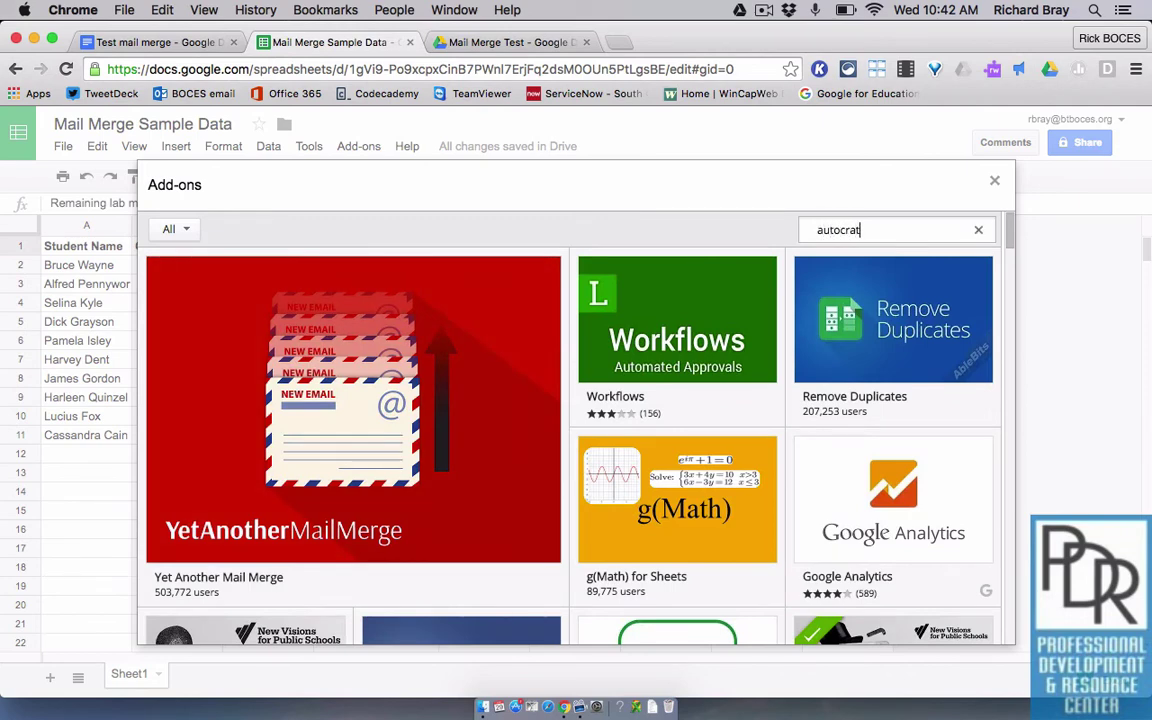
key("Return")
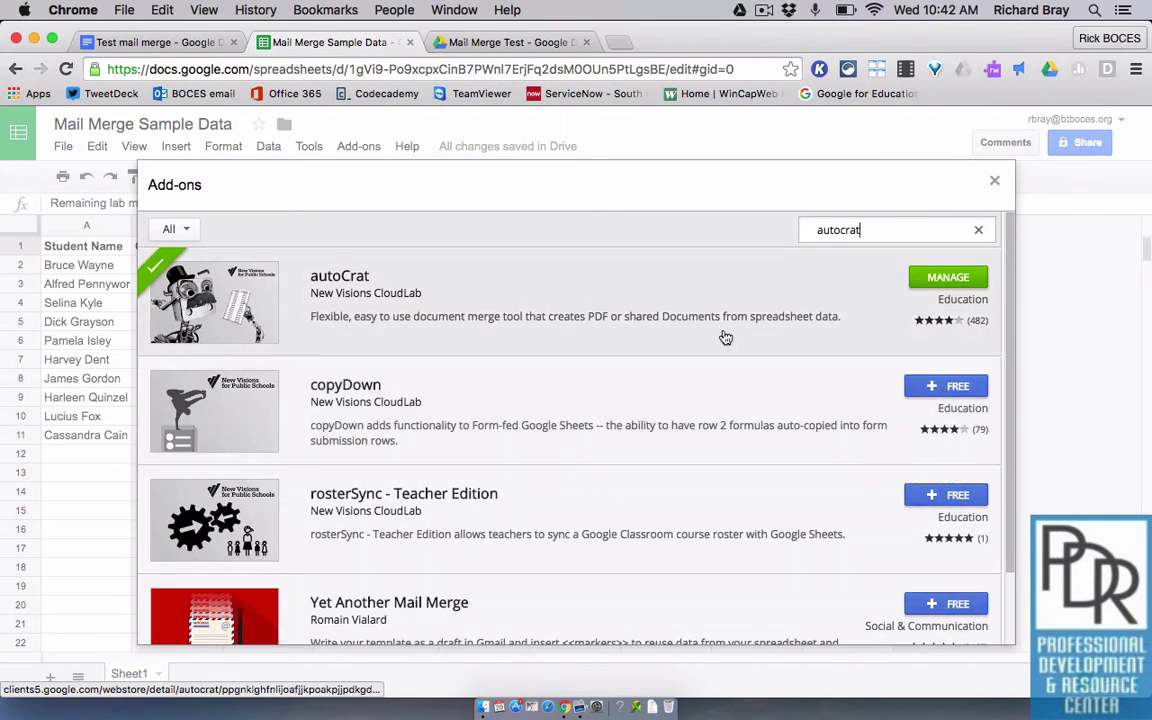
Close the add-on store, launch autoCrat from installed add-ons, and start a new merge job.
left_click(996, 183)
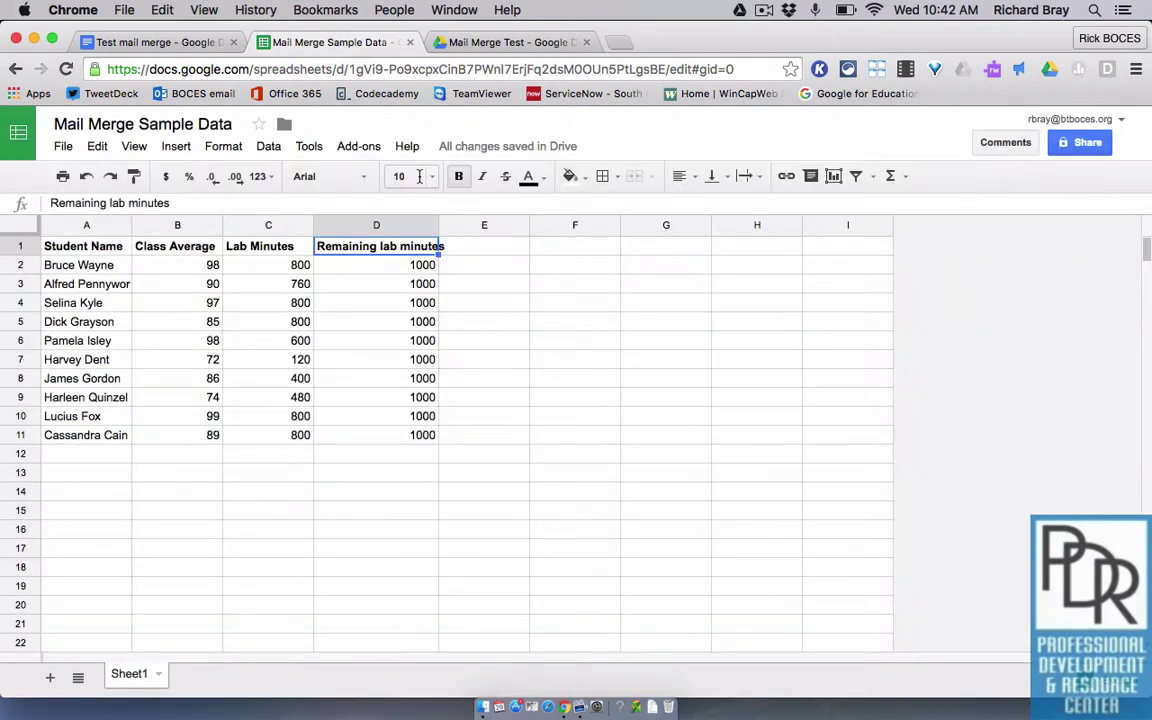
left_click(359, 147)
mouse_move(380, 177)
left_click(499, 183)
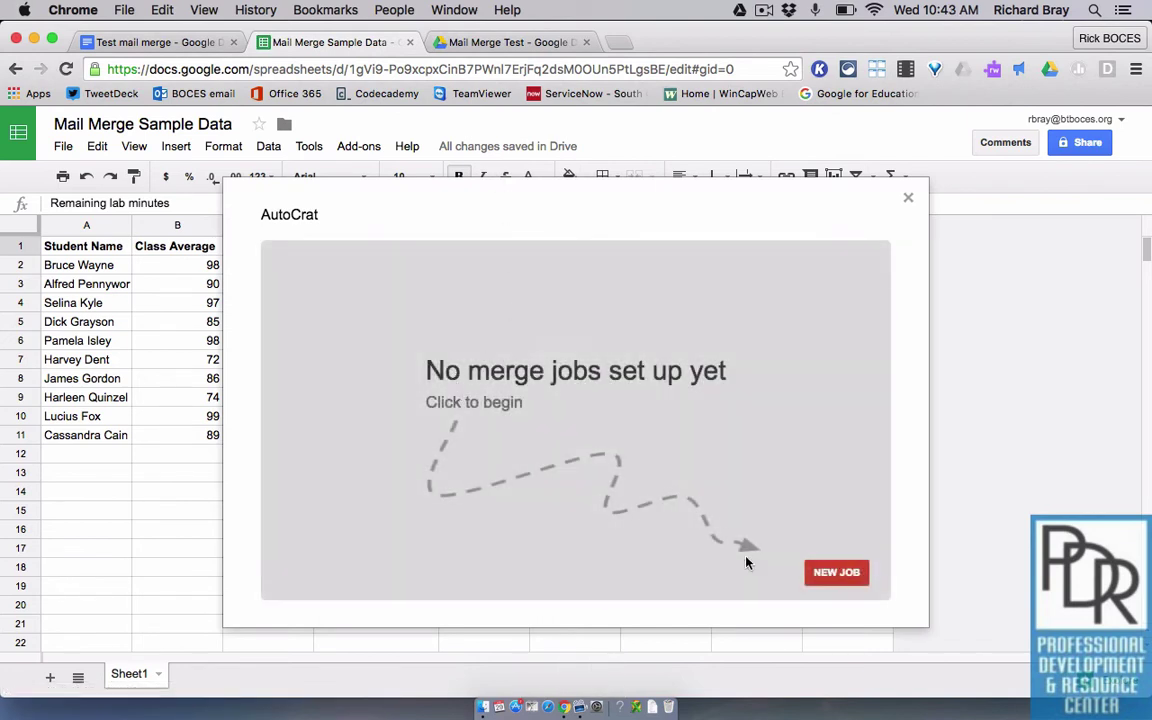
left_click(830, 575)
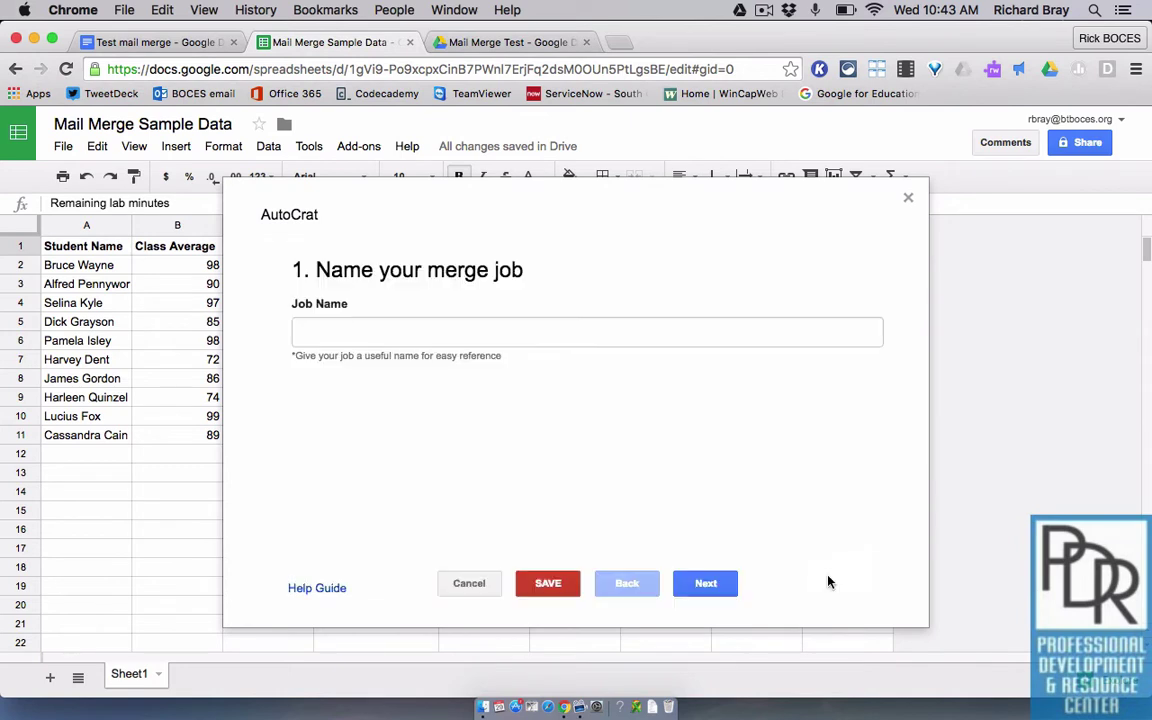
Replace the job name with 'Sample' and continue to template selection.
left_click(531, 342)
type("mp")
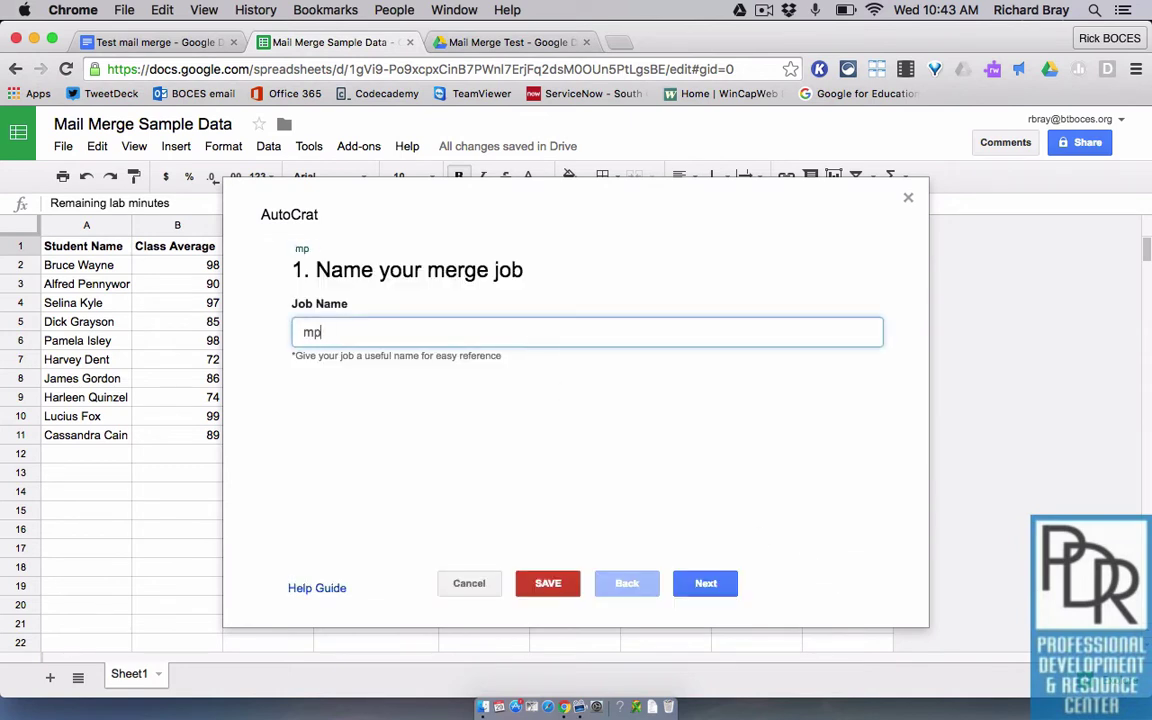
key("BackSpace")
key("BackSpace")
type("Sample")
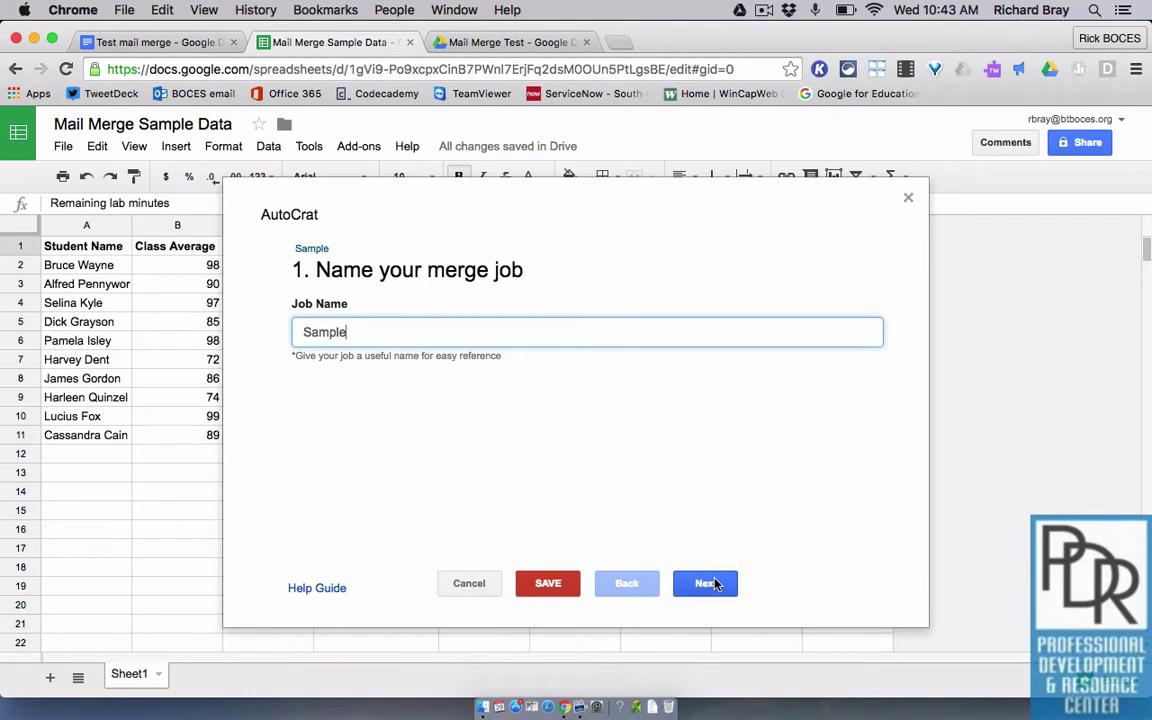
left_click(713, 583)
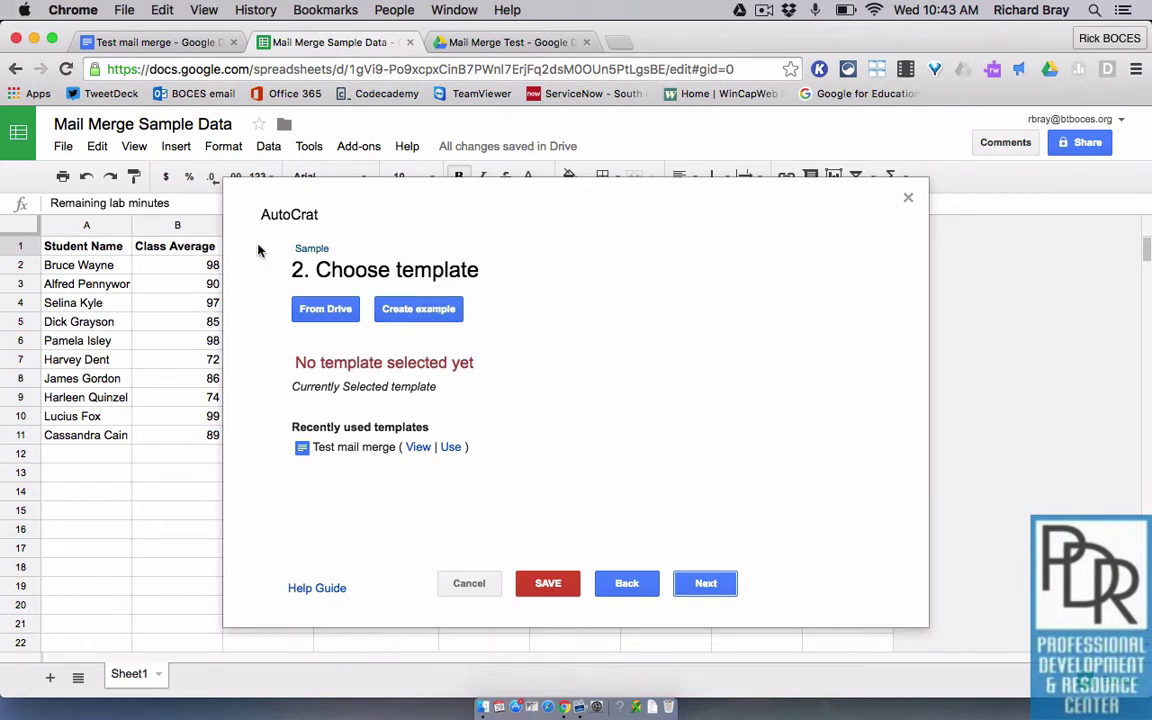
Pick the 'Test mail merge' Doc from Drive as the Sample job's template and continue.
left_click(158, 43)
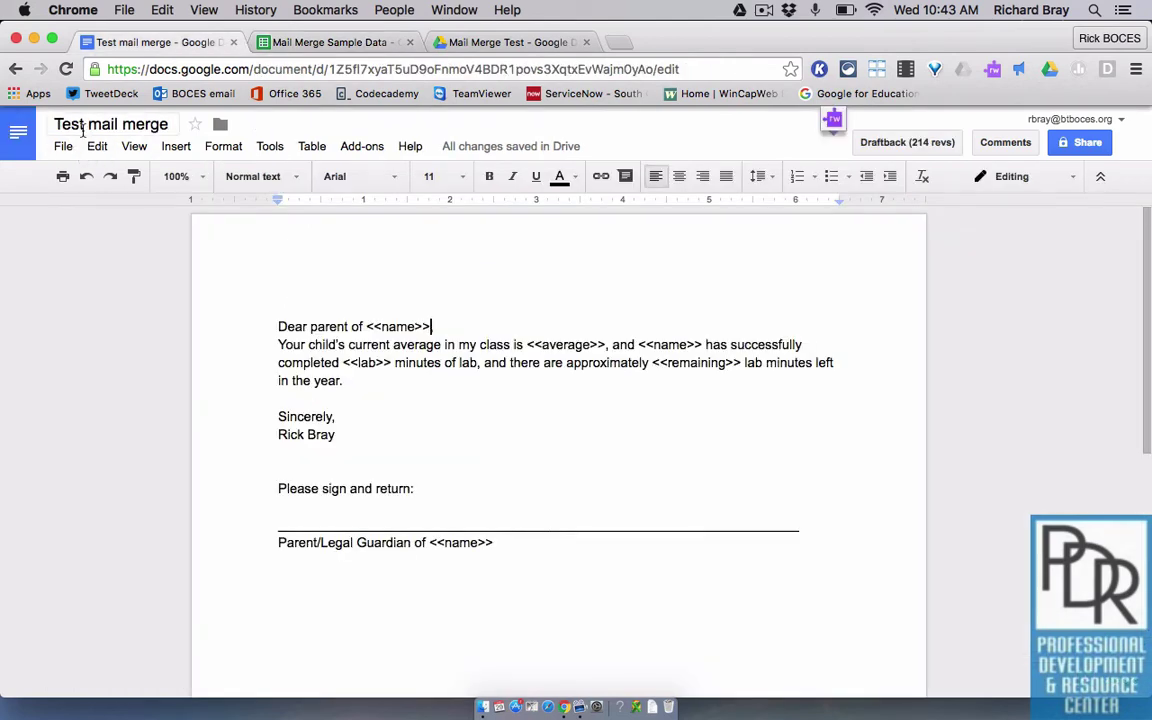
left_click(370, 39)
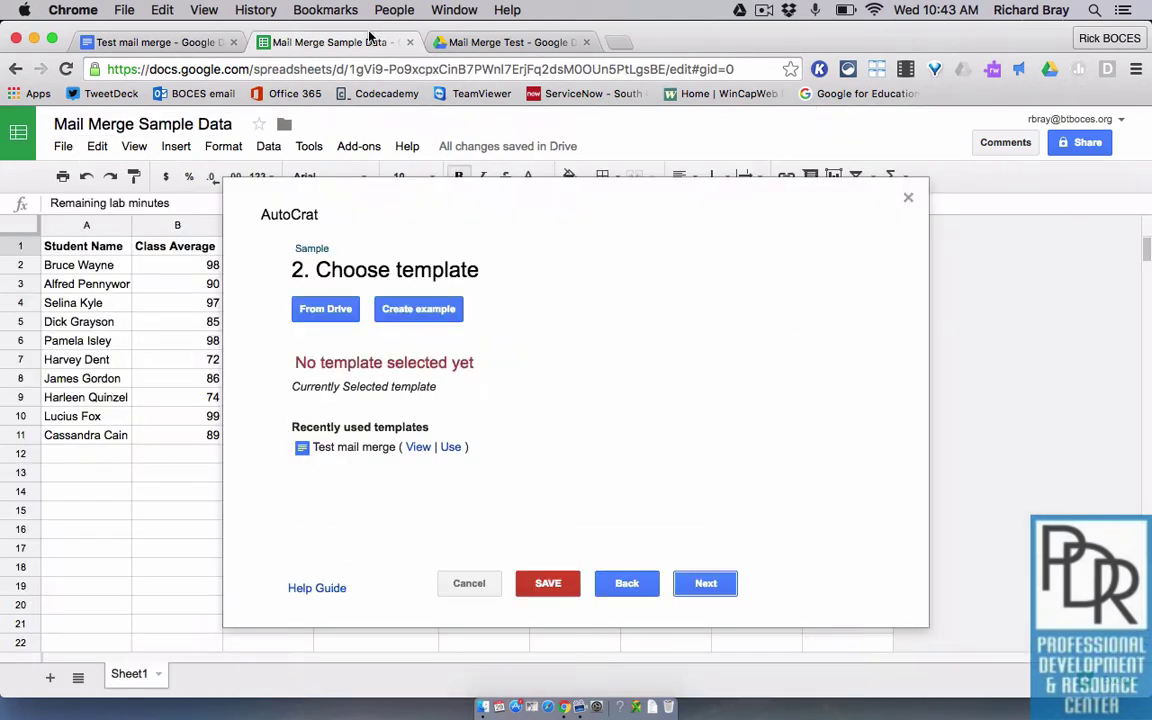
left_click(326, 310)
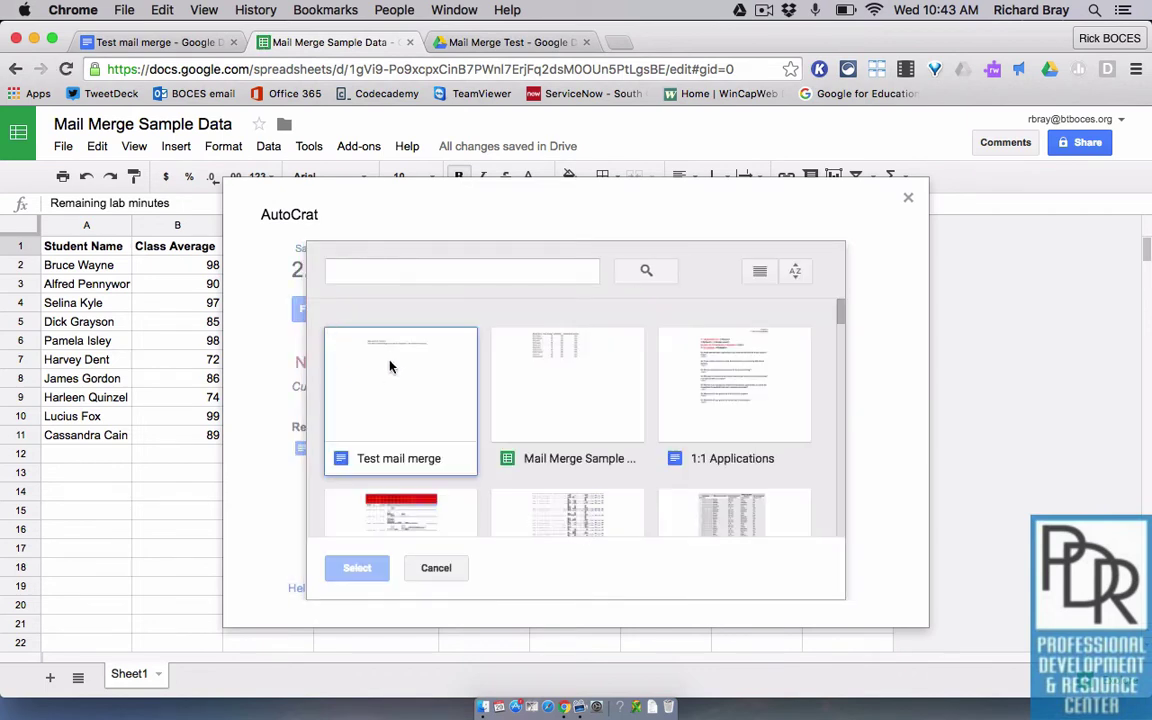
left_click(391, 272)
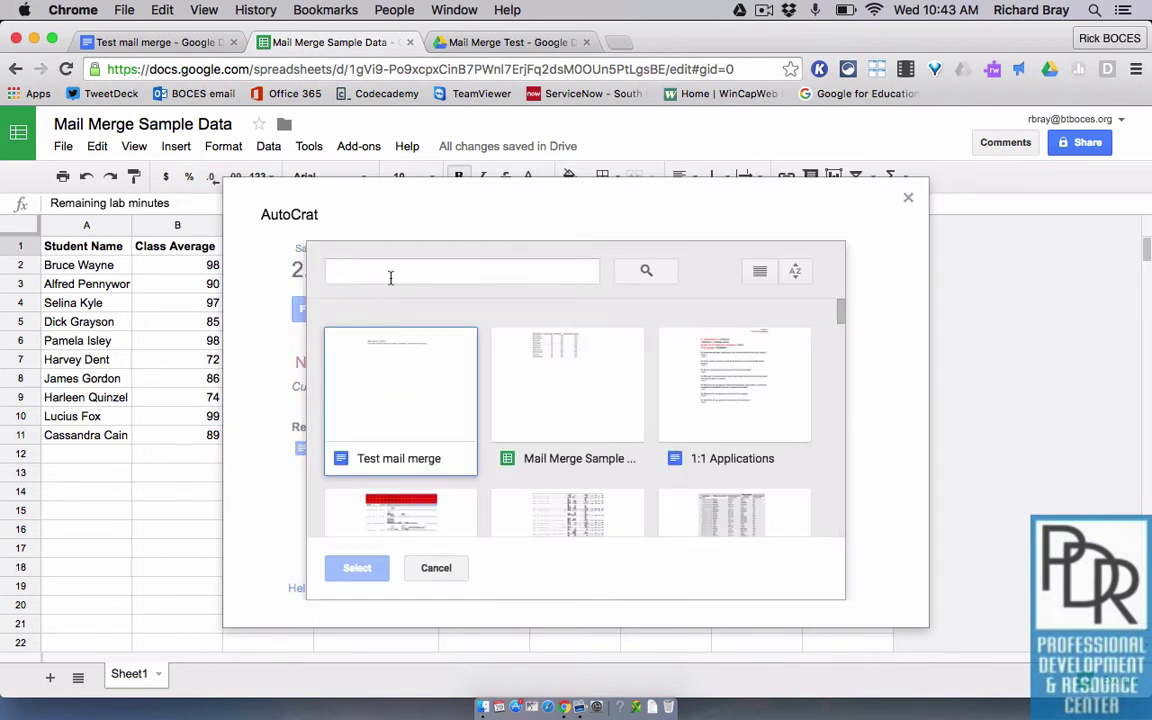
left_click(425, 410)
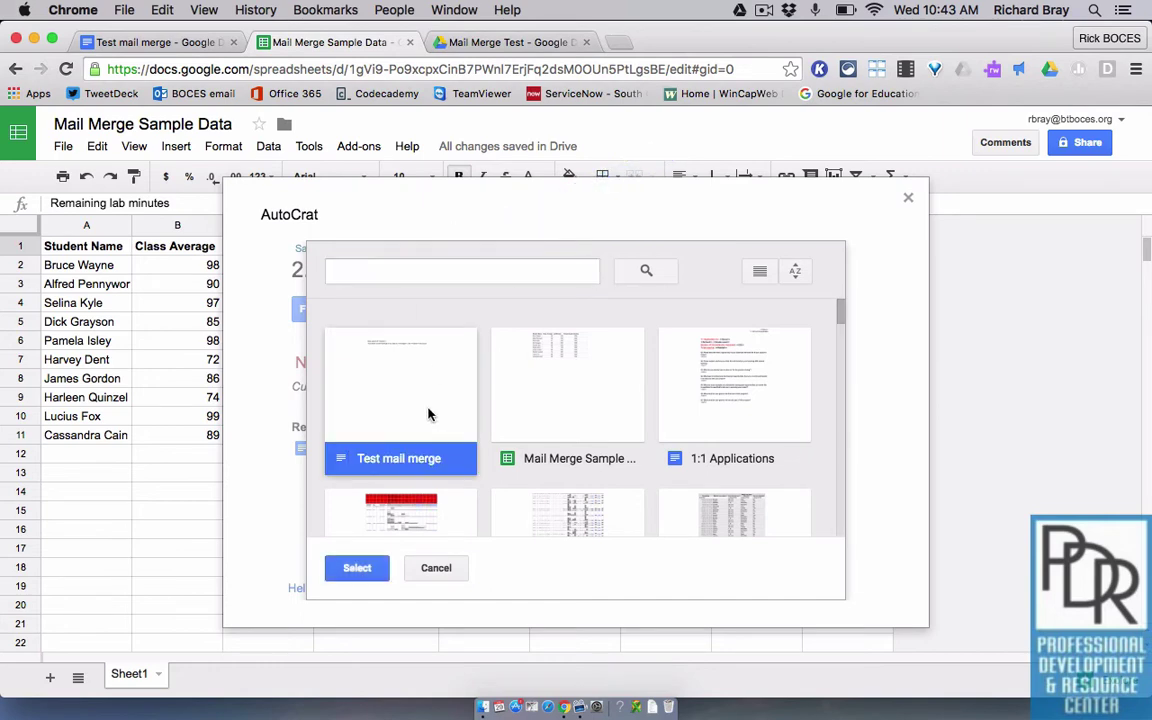
left_click(360, 570)
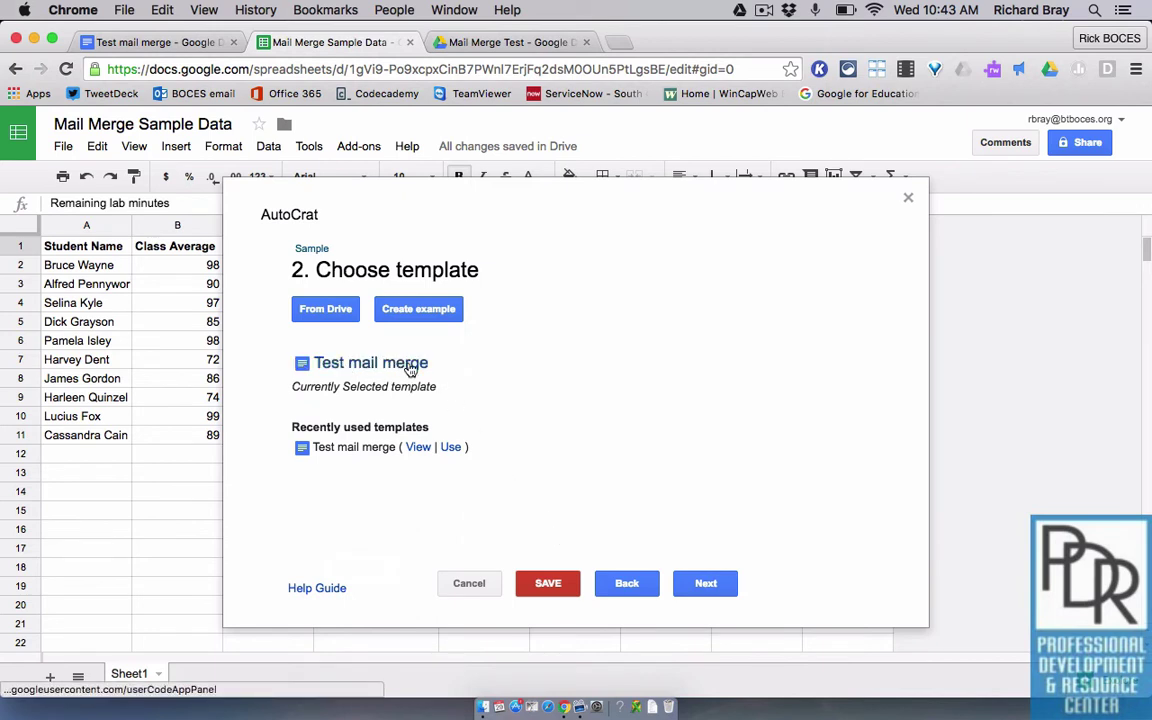
left_click(706, 584)
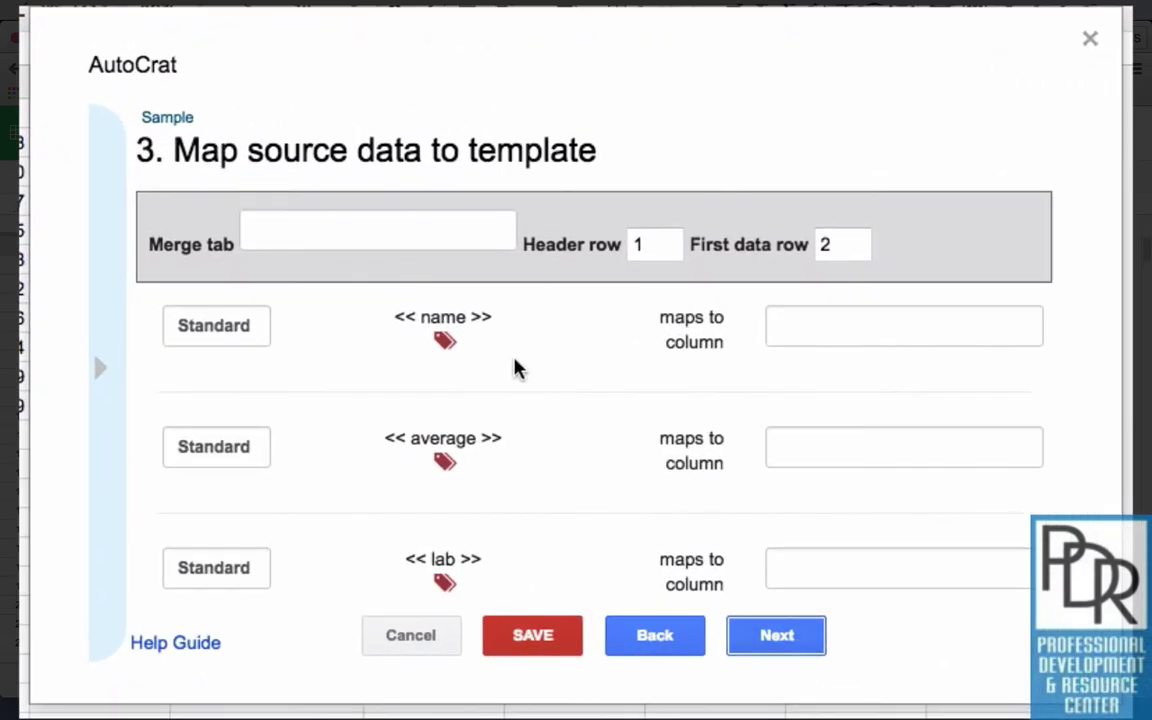
Set the merge tab to Sheet1.
scroll(478, 490, "down", 3)
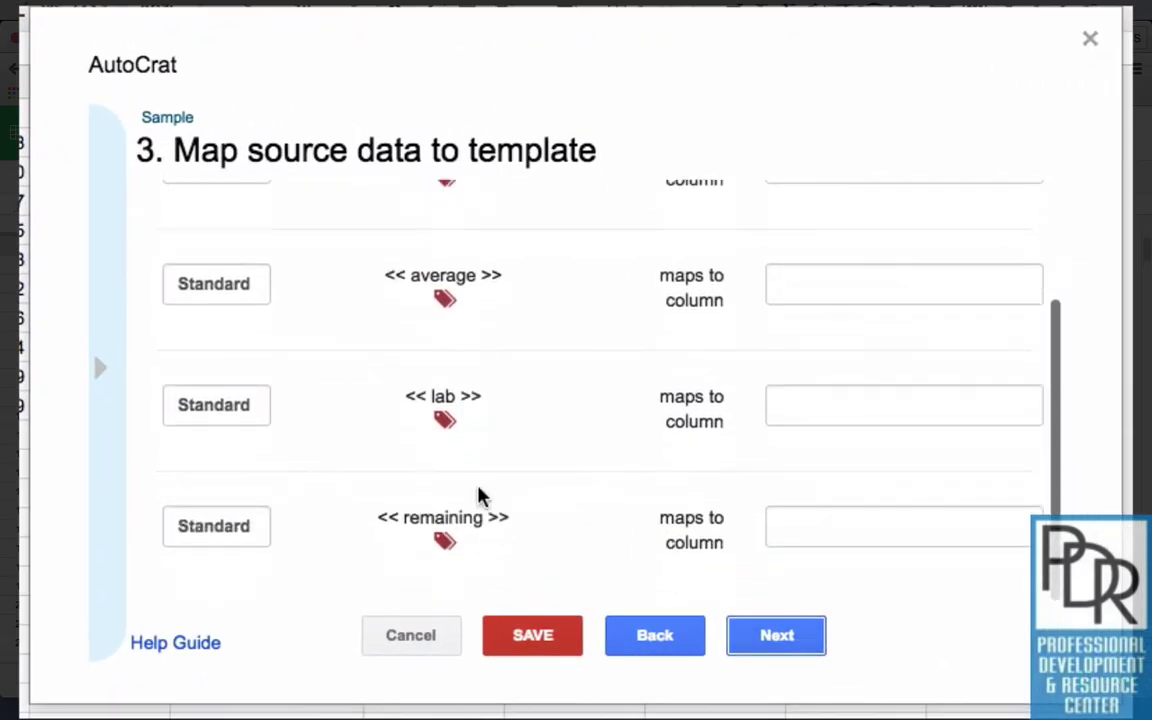
scroll(478, 496, "up", 3)
scroll(478, 496, "down", 3)
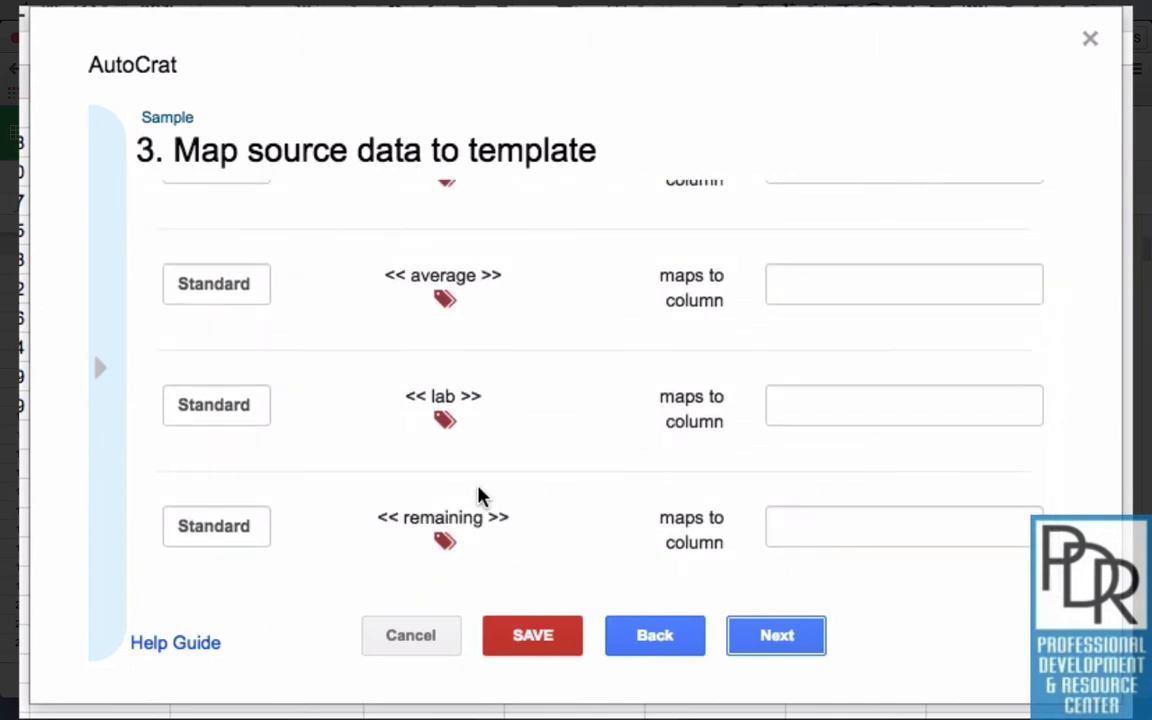
scroll(481, 495, "up", 3)
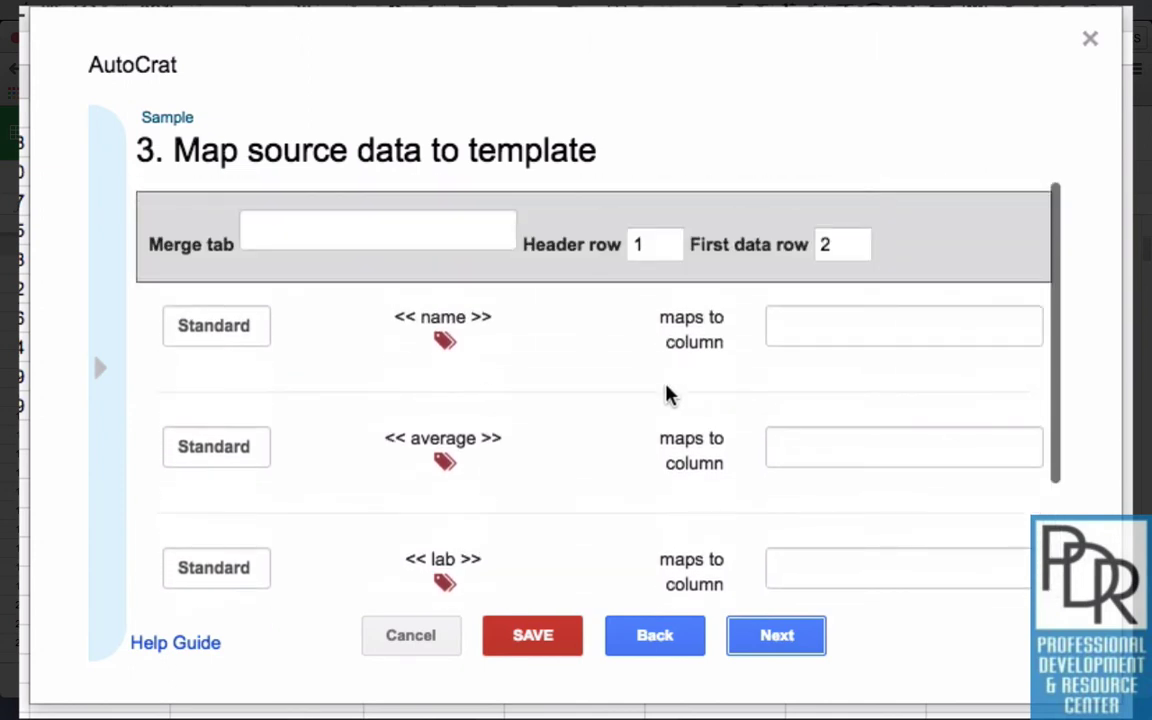
left_click(838, 330)
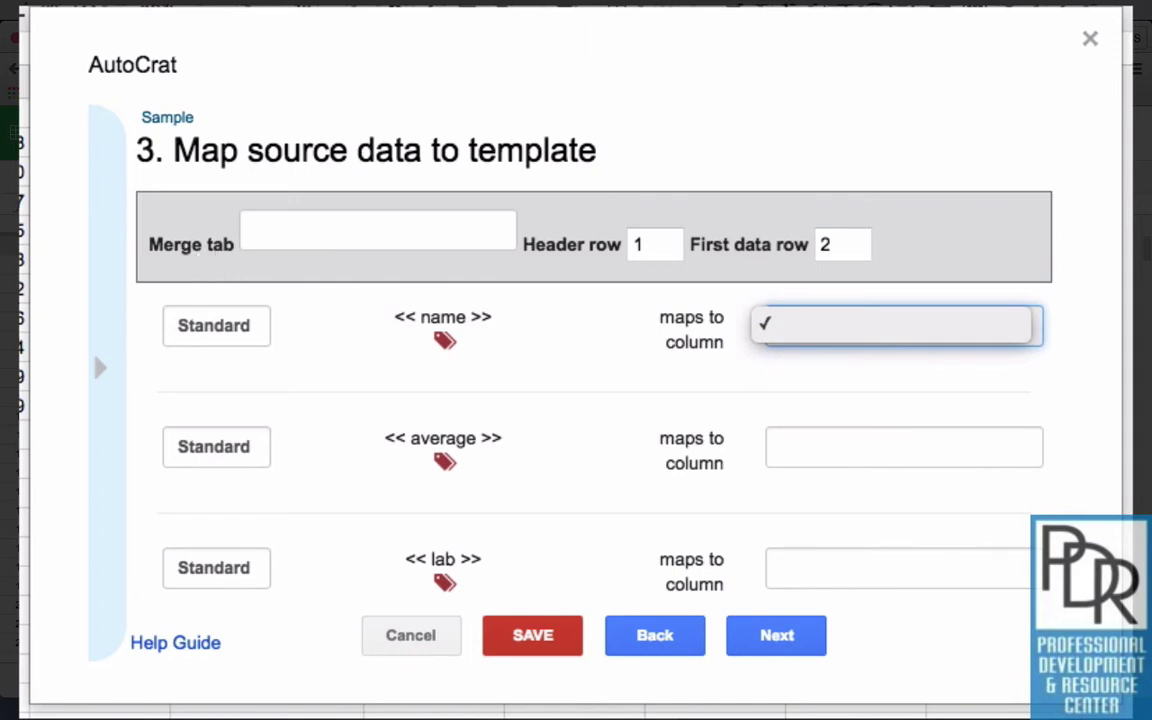
left_click(399, 69)
left_click(413, 245)
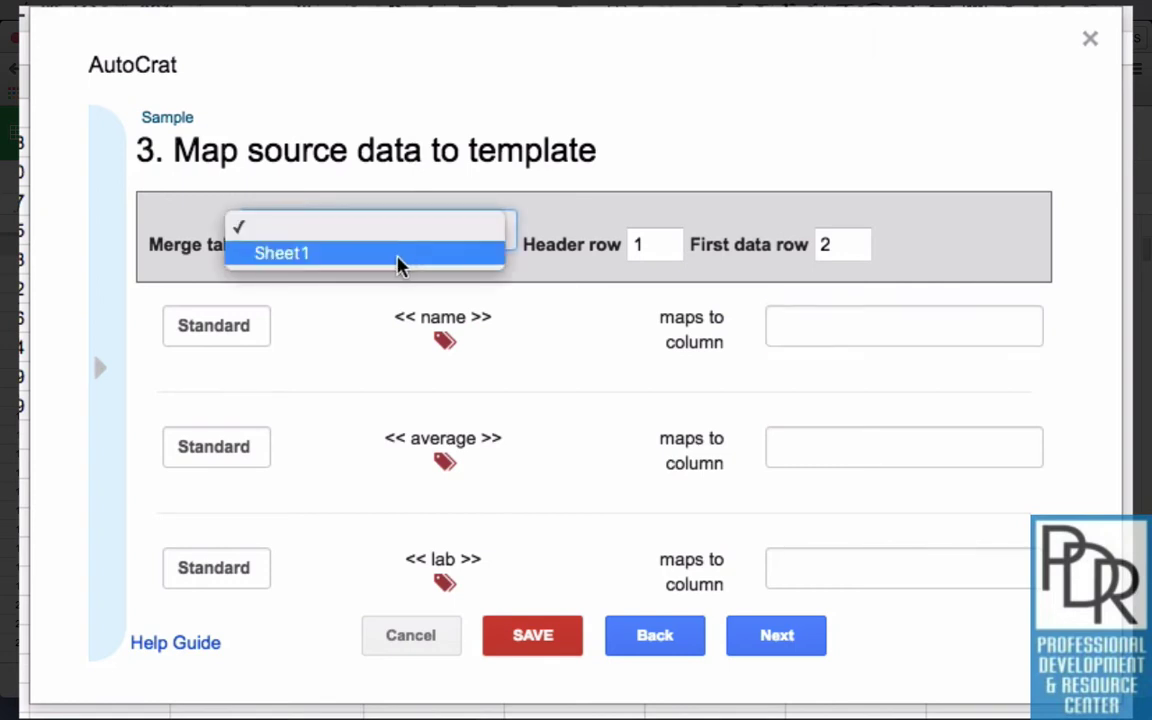
left_click(399, 262)
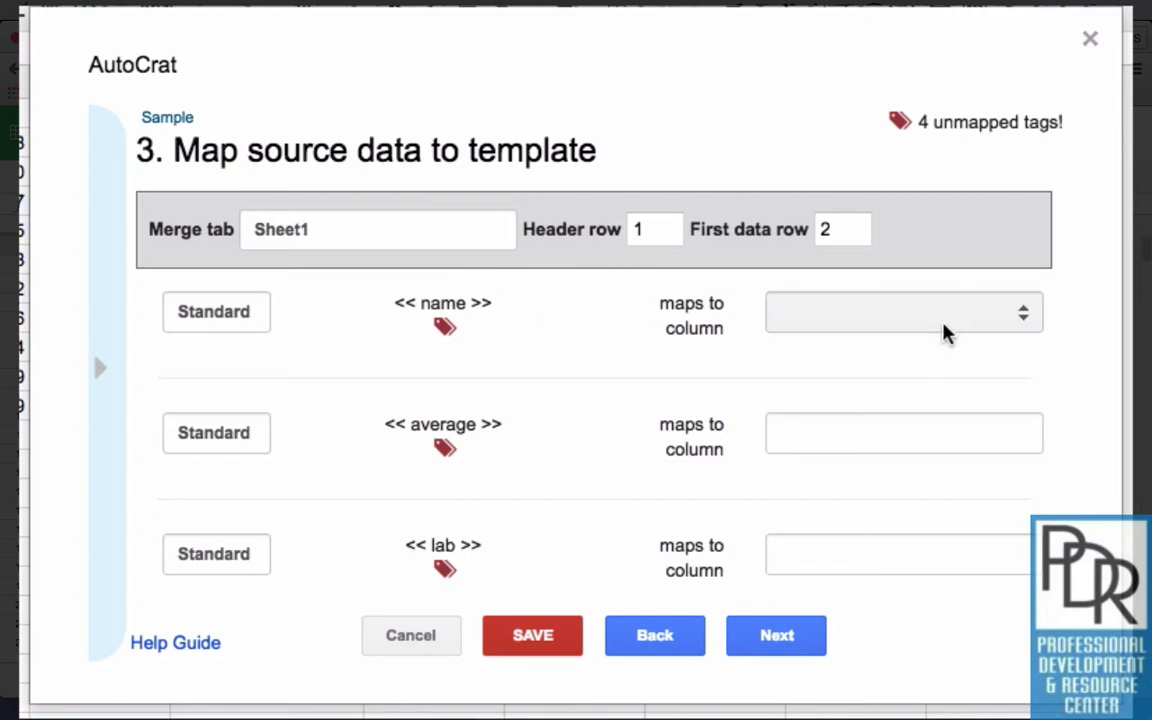
Map name, average, lab, remaining to Student Name, Class Average, Lab Minutes, Remaining lab minutes.
left_click(950, 332)
left_click(933, 352)
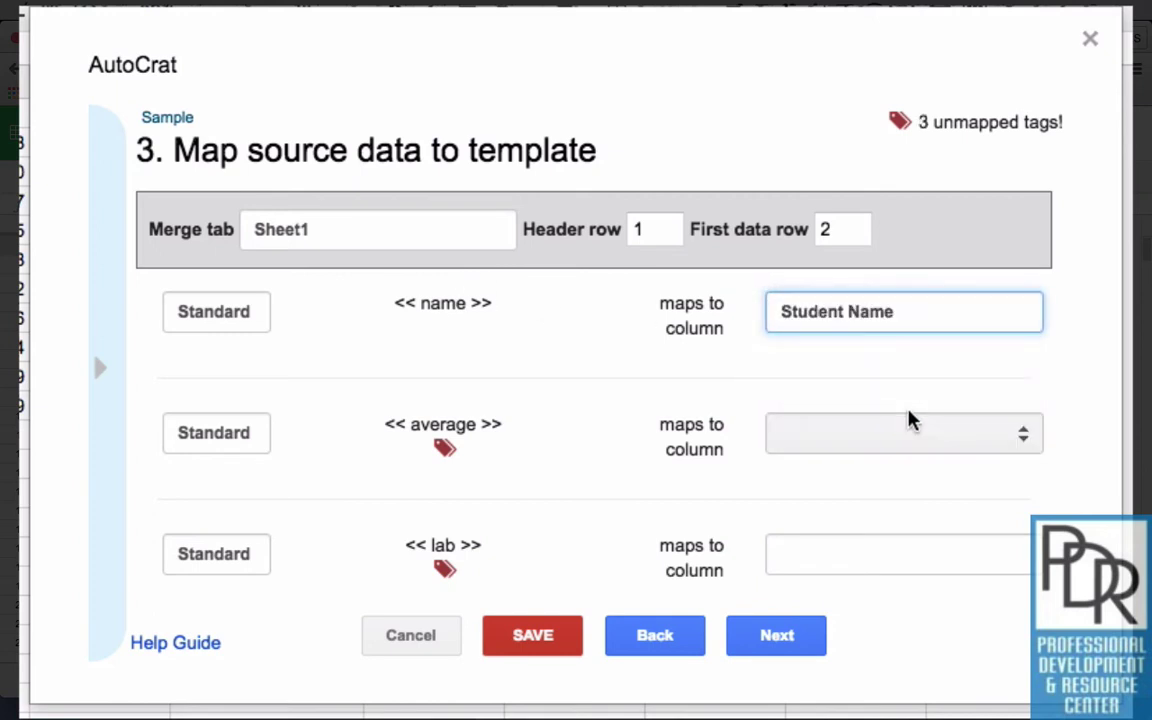
left_click(908, 425)
left_click(903, 479)
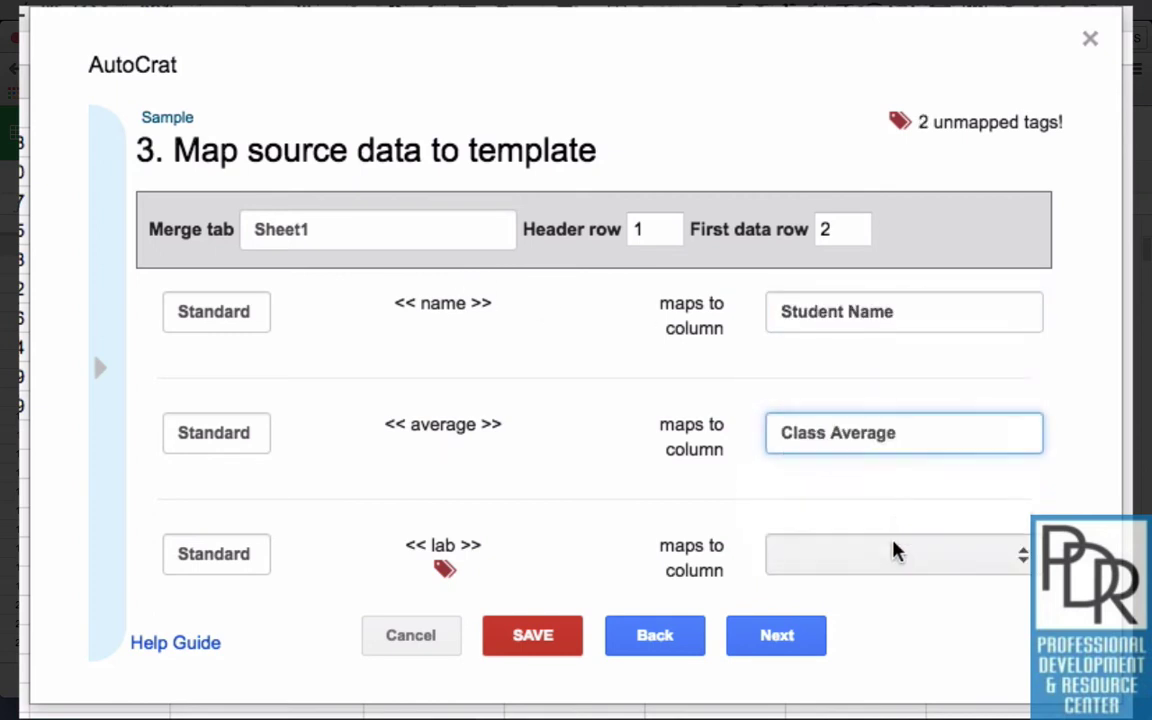
left_click(897, 553)
left_click(895, 621)
scroll(740, 540, "down", 3)
left_click(824, 525)
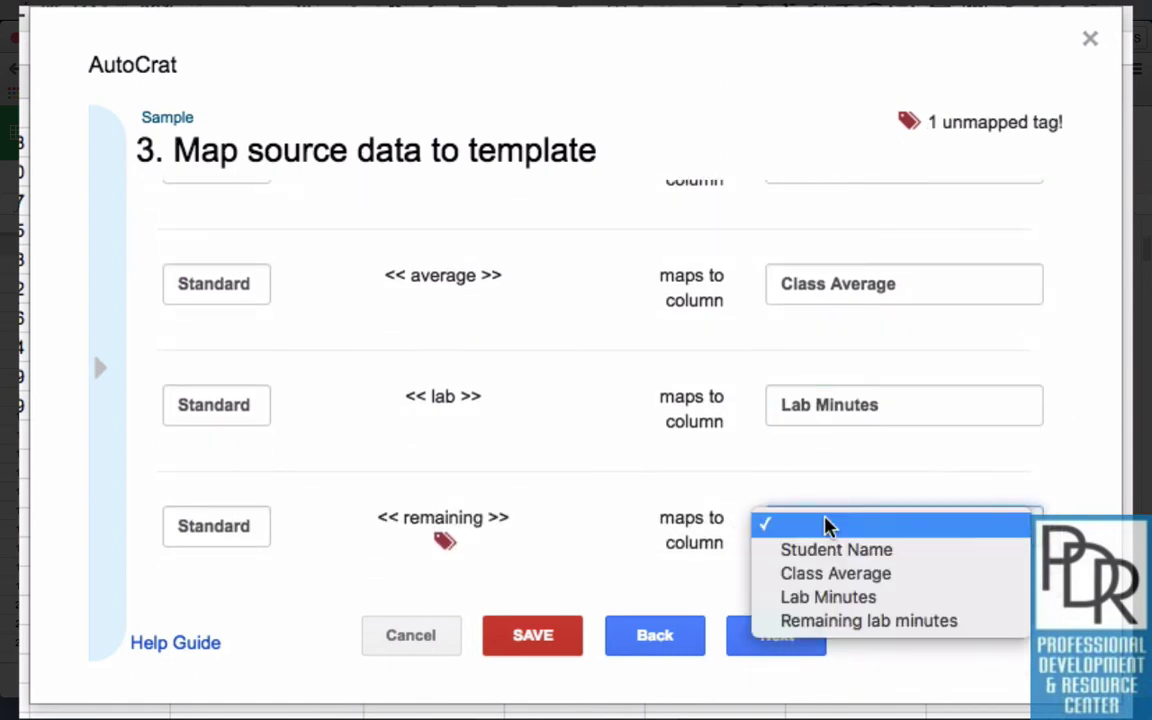
left_click(861, 621)
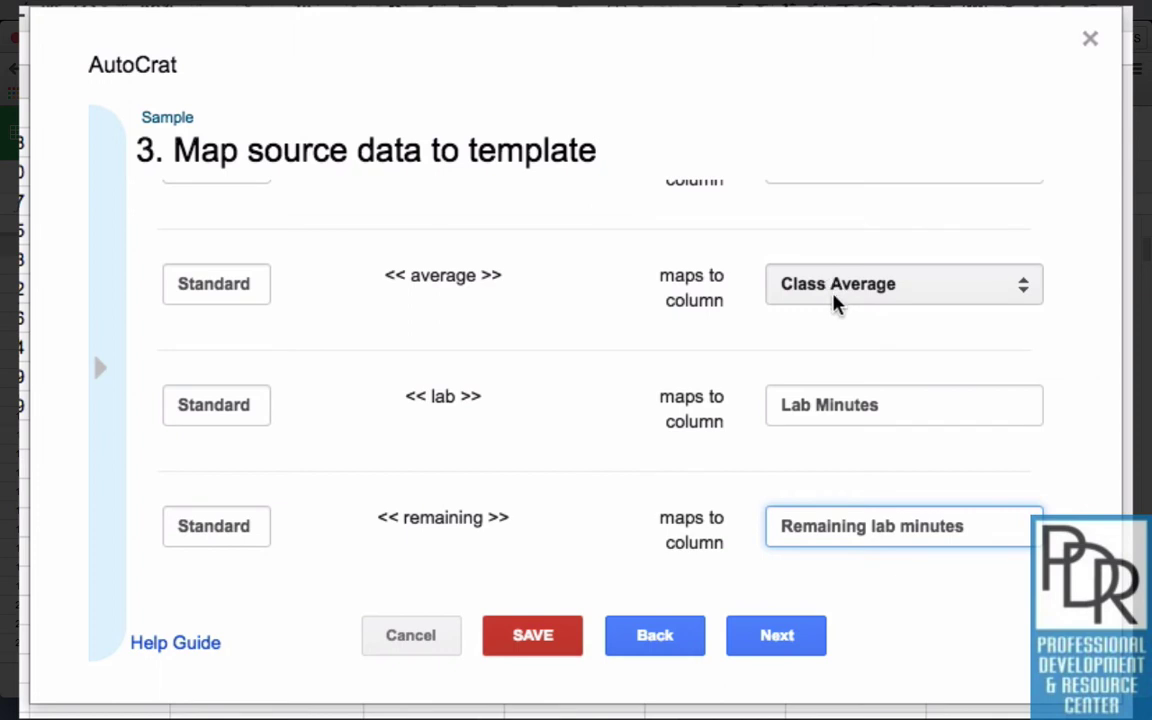
Name each merged file 'Letter Home for $StudentName' and set the output type to PDF.
left_click(797, 648)
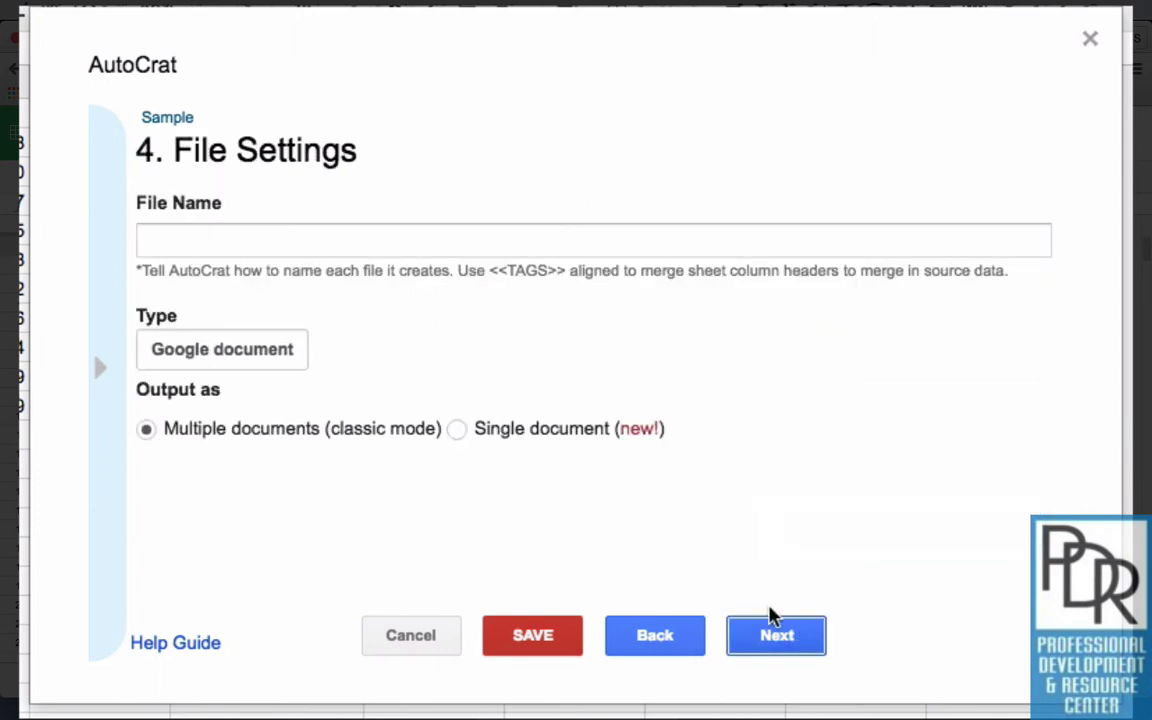
left_click(233, 240)
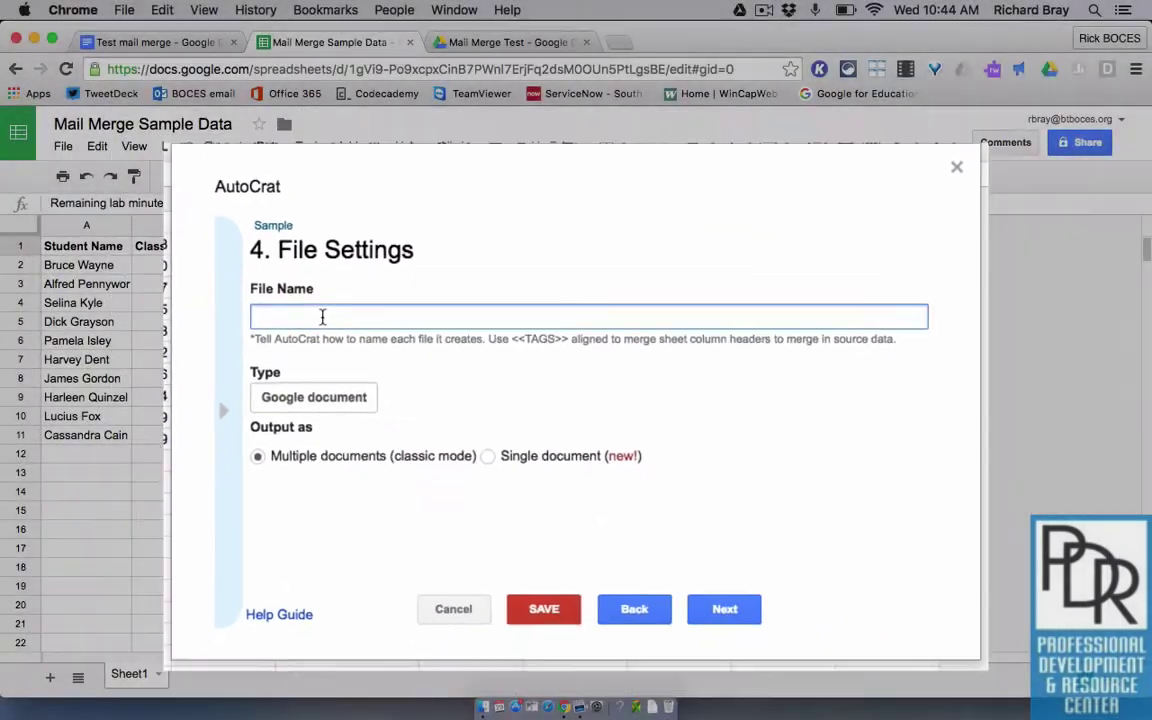
type("Letter Home")
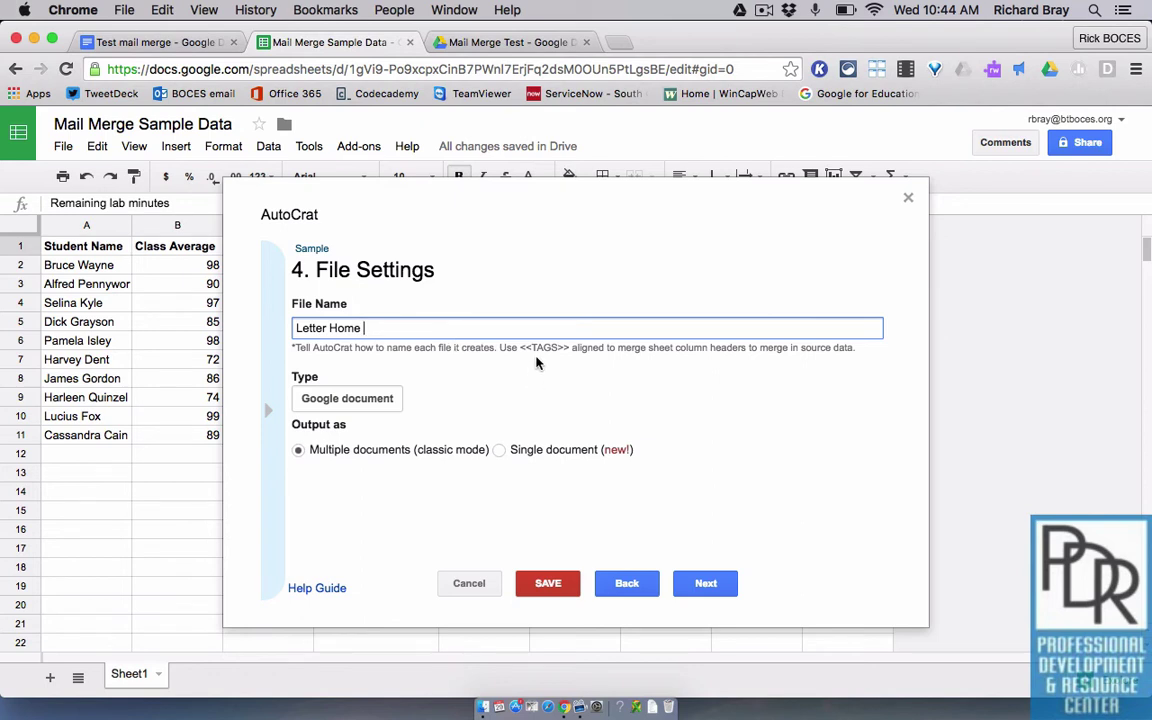
type("for")
type("$Studentname")
key("BackSpace")
key("BackSpace")
key("BackSpace")
key("BackSpace")
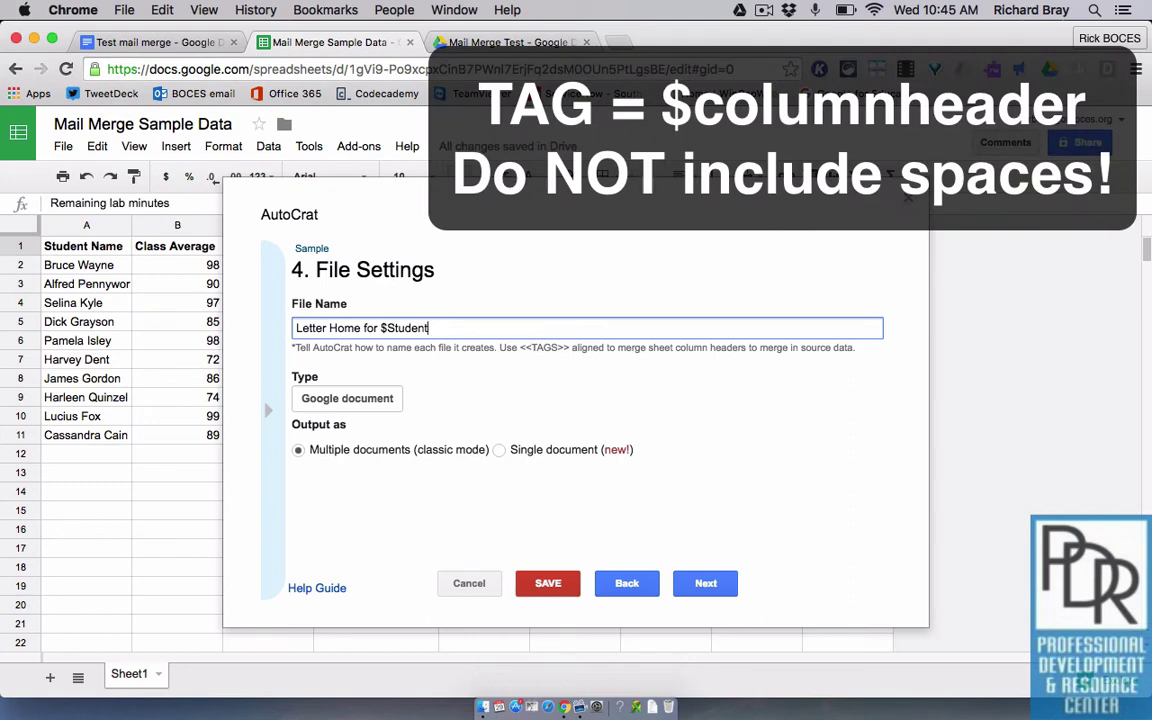
type("Name")
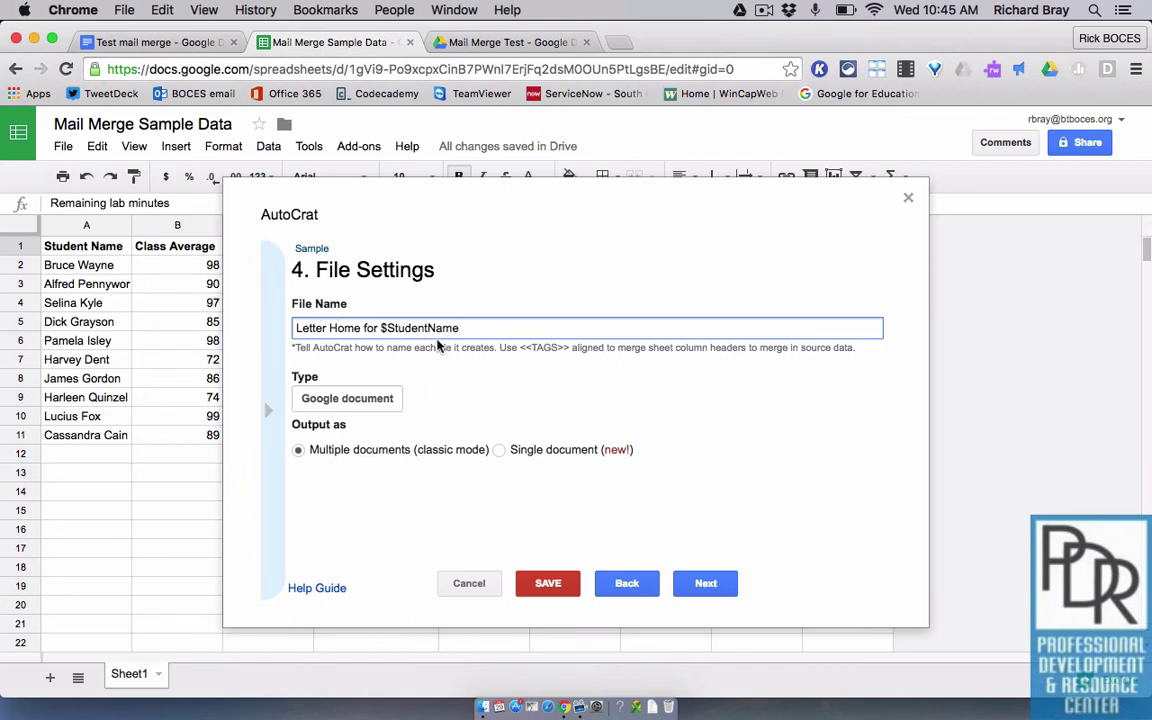
left_click(365, 398)
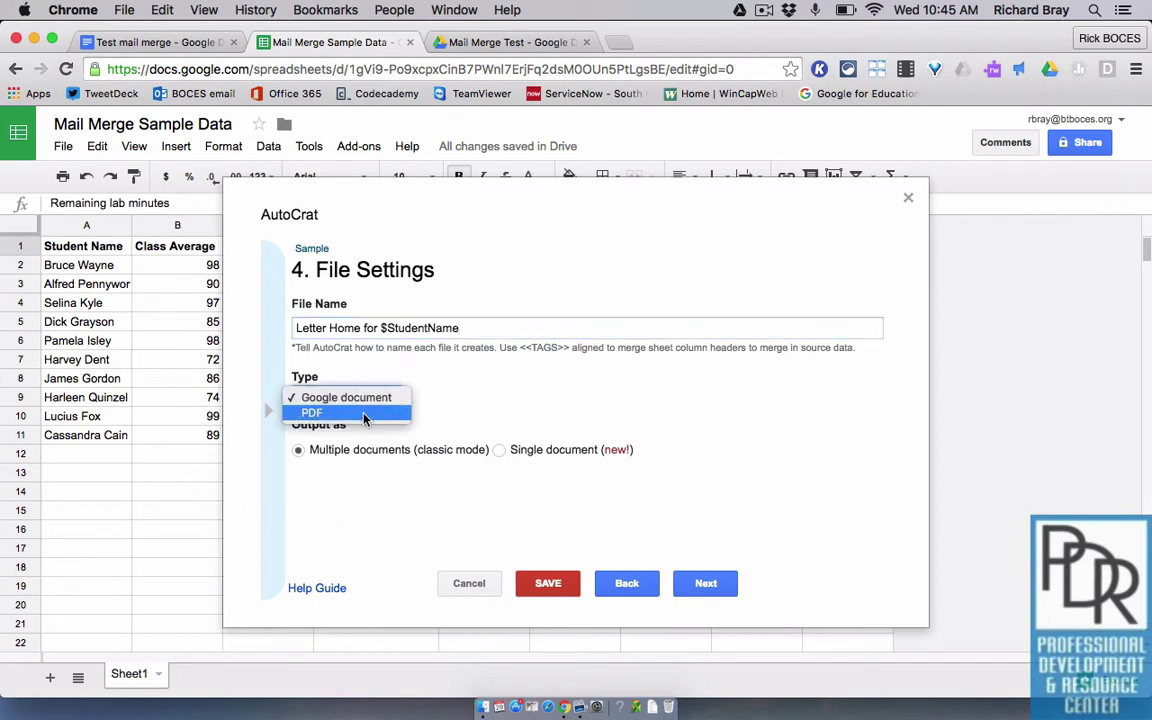
left_click(364, 414)
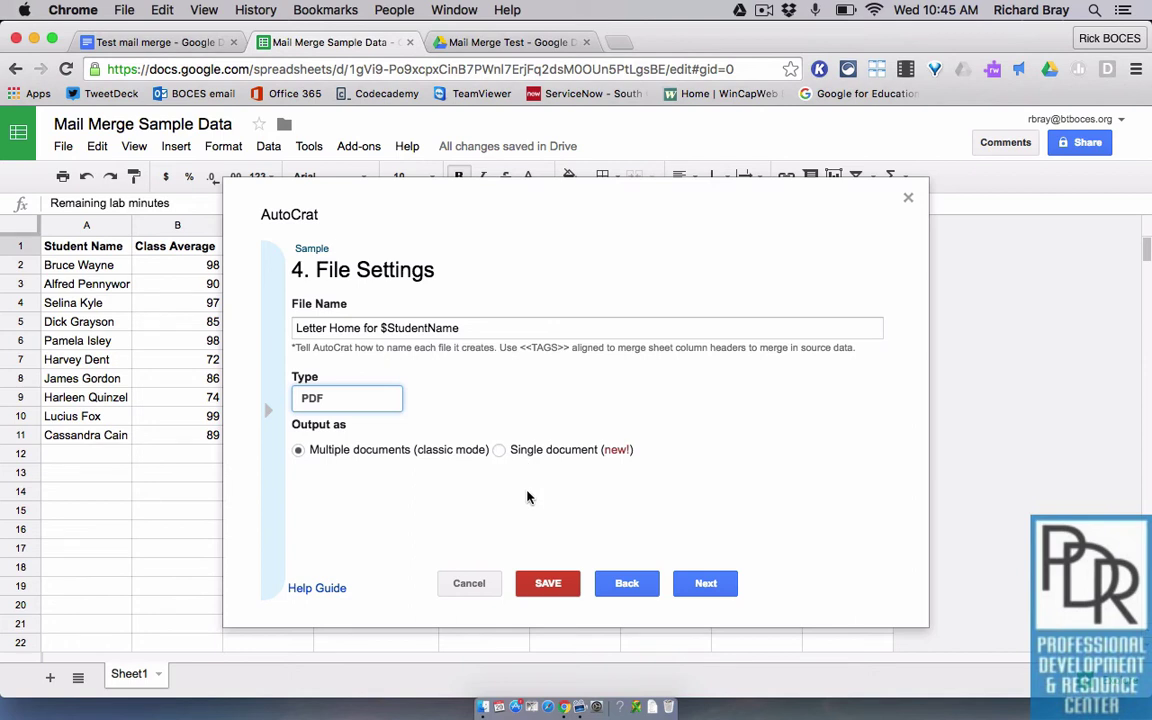
Choose the Mail Merge Test Drive folder as the destination for merged letters.
left_click(700, 582)
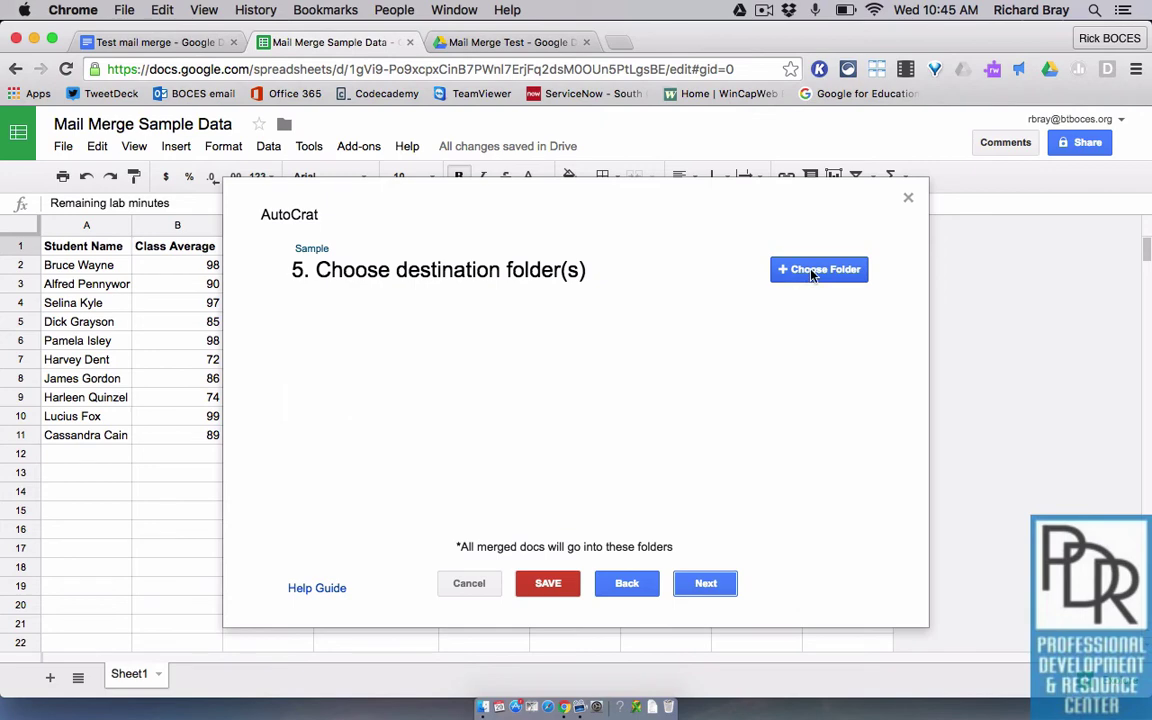
left_click(460, 42)
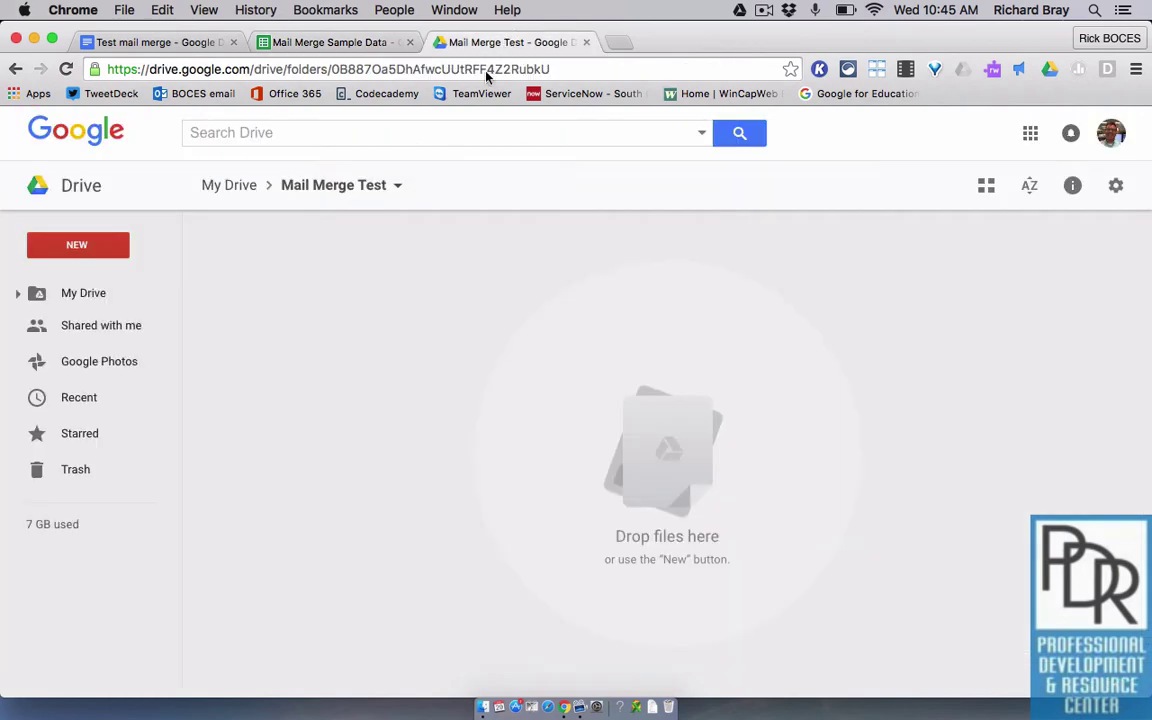
left_click(345, 42)
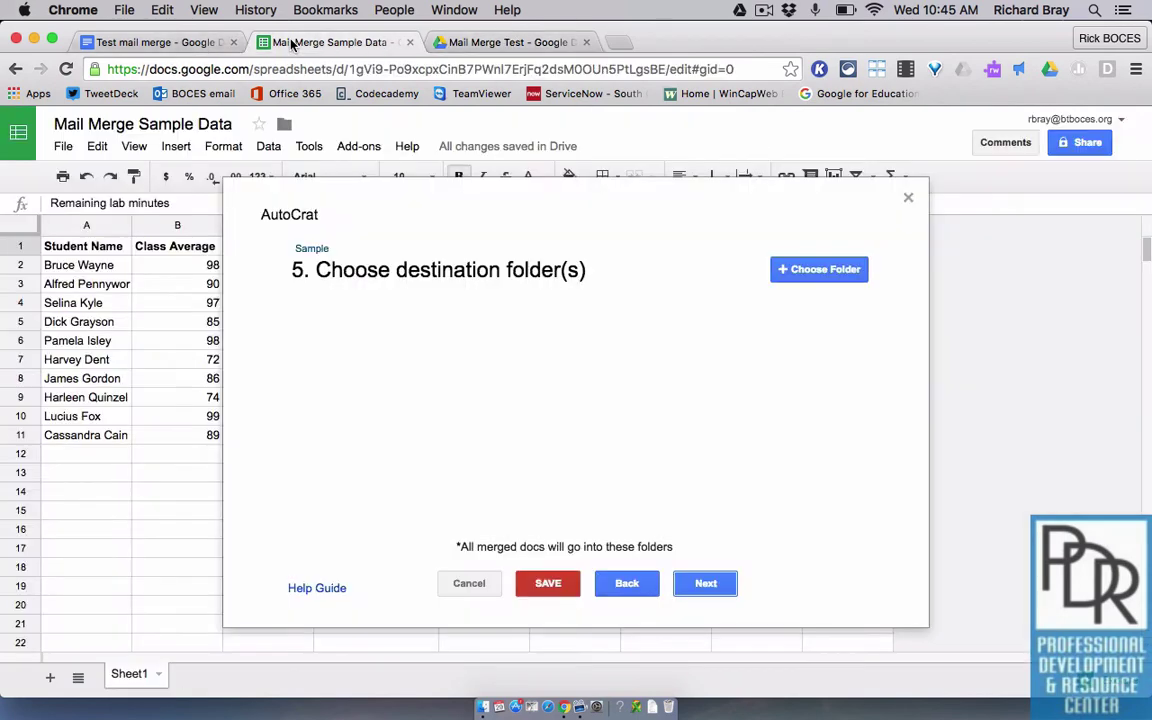
left_click(828, 268)
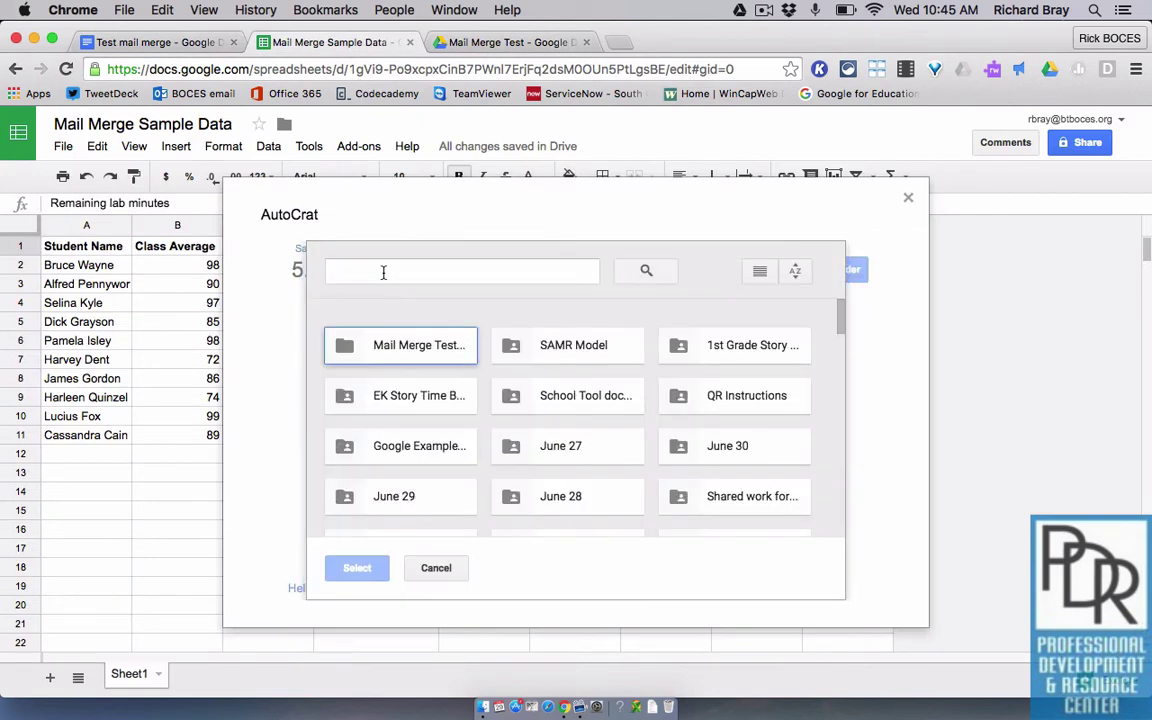
left_click(374, 347)
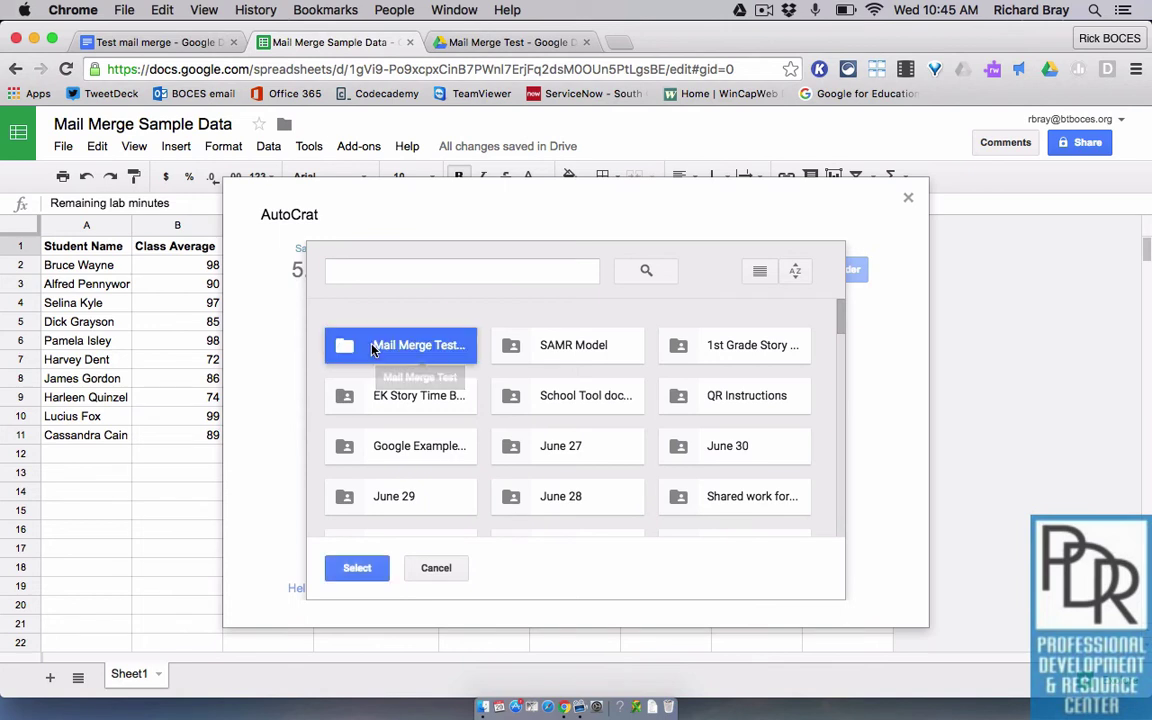
left_click(355, 567)
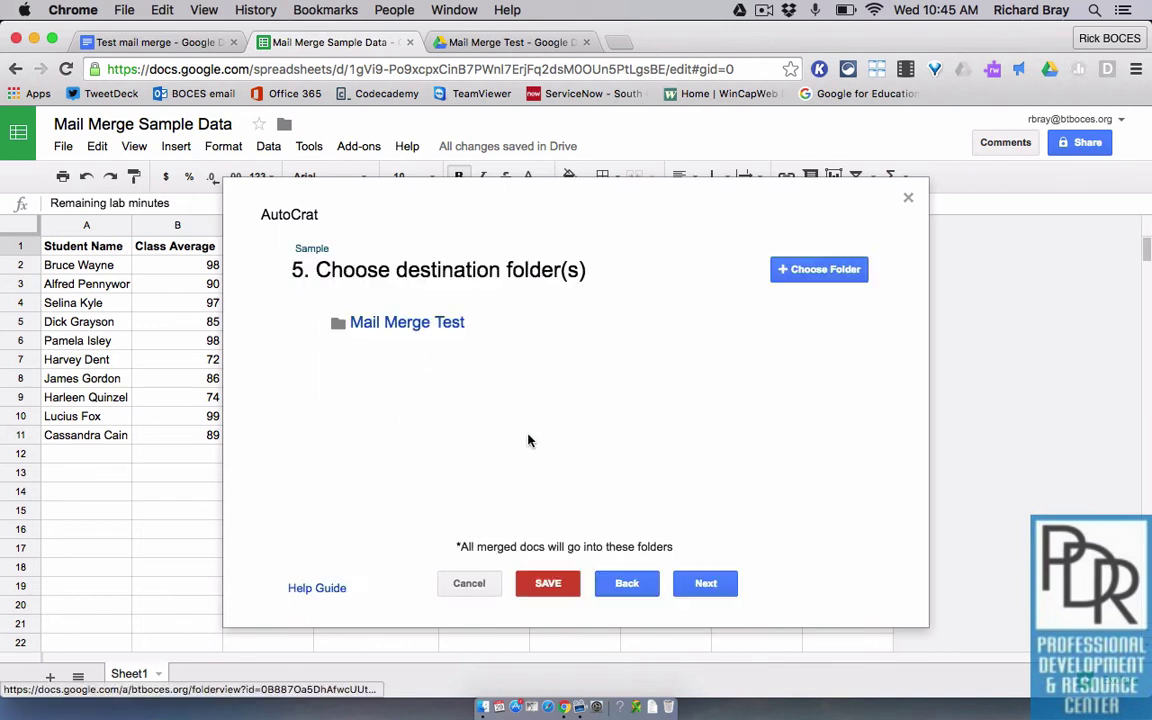
left_click(708, 587)
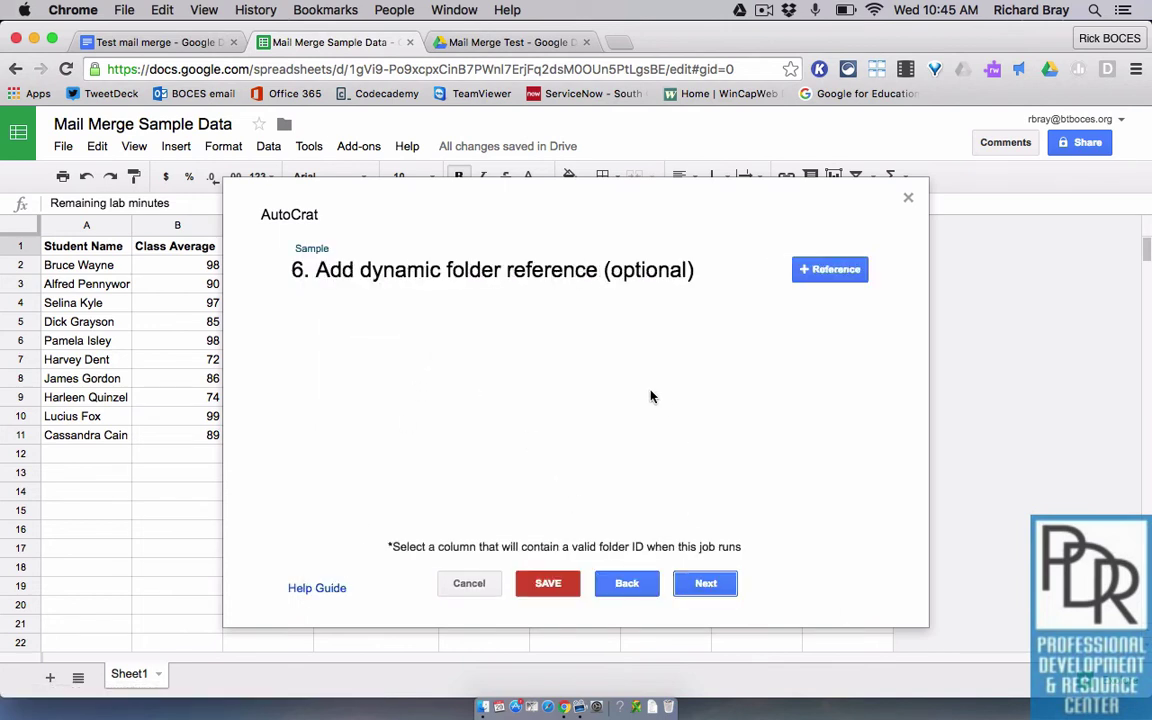
Skip dynamic folder, merge condition, sharing and trigger steps unchanged, then save the Sample job.
left_click(697, 585)
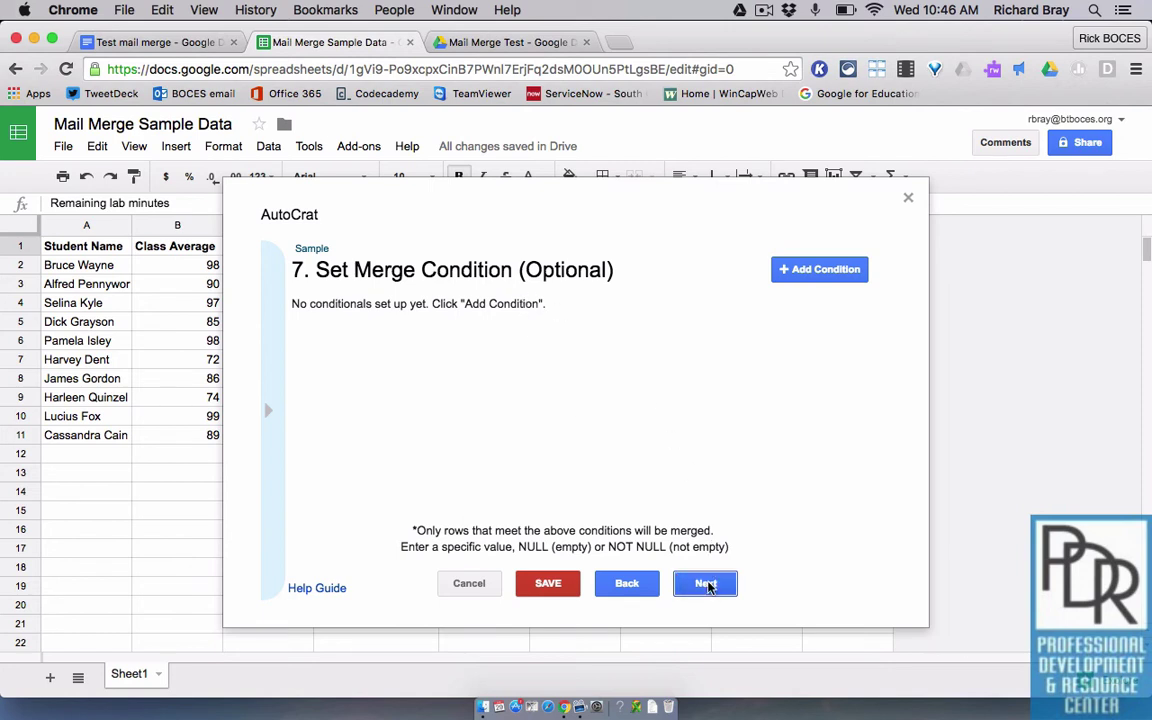
left_click(705, 584)
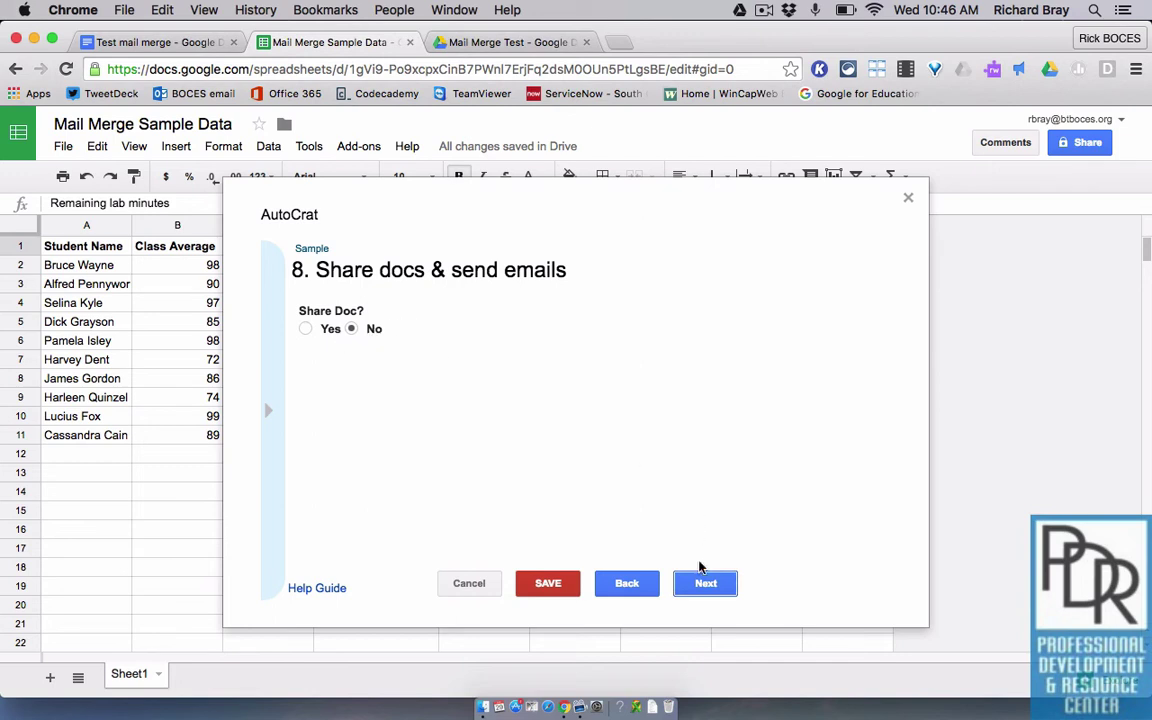
left_click(706, 585)
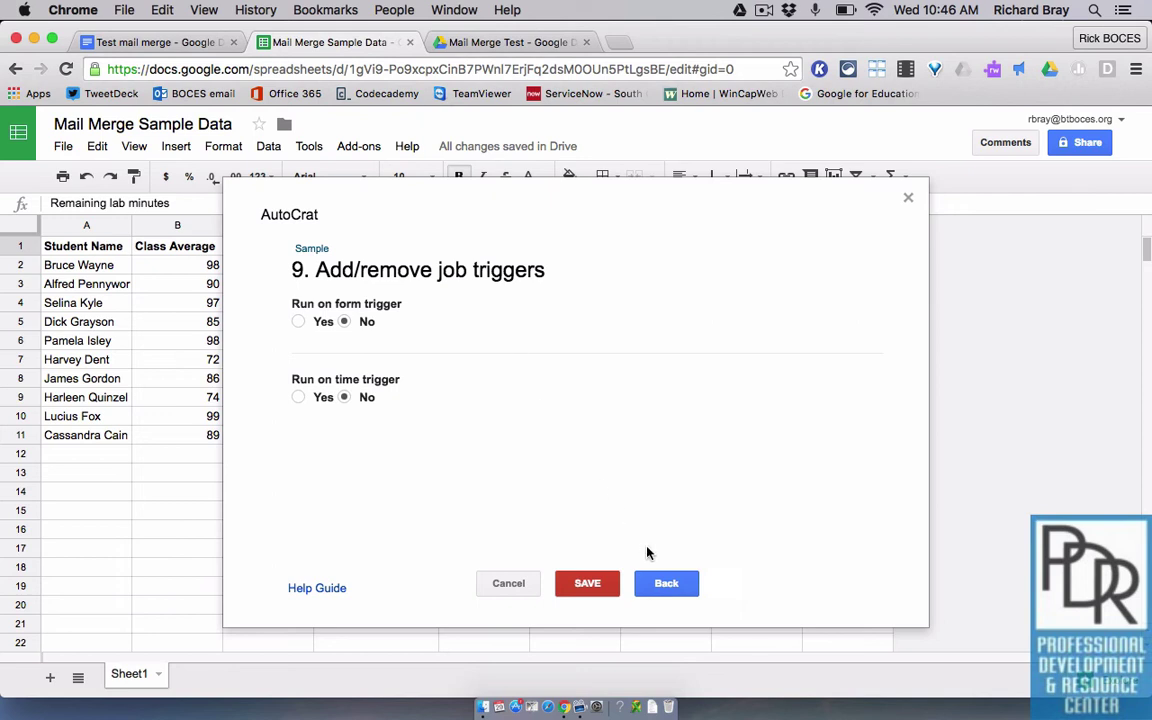
left_click(614, 584)
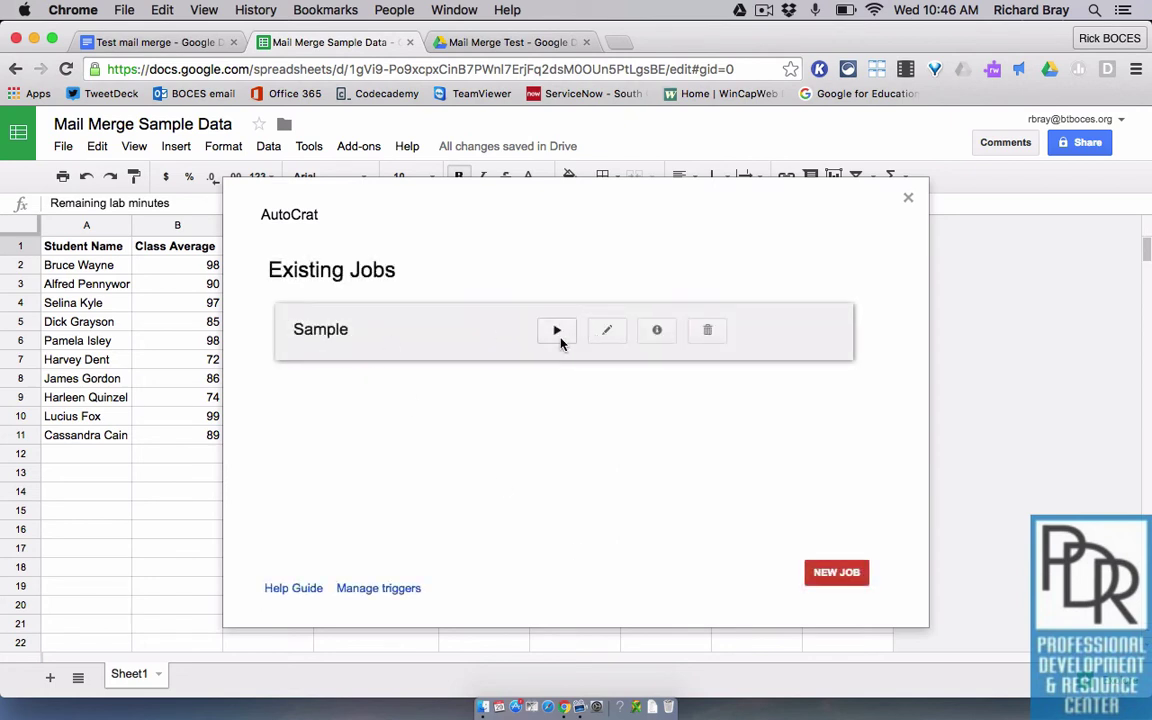
Run the Sample job from AutoCrat's Existing Jobs list.
left_click(558, 331)
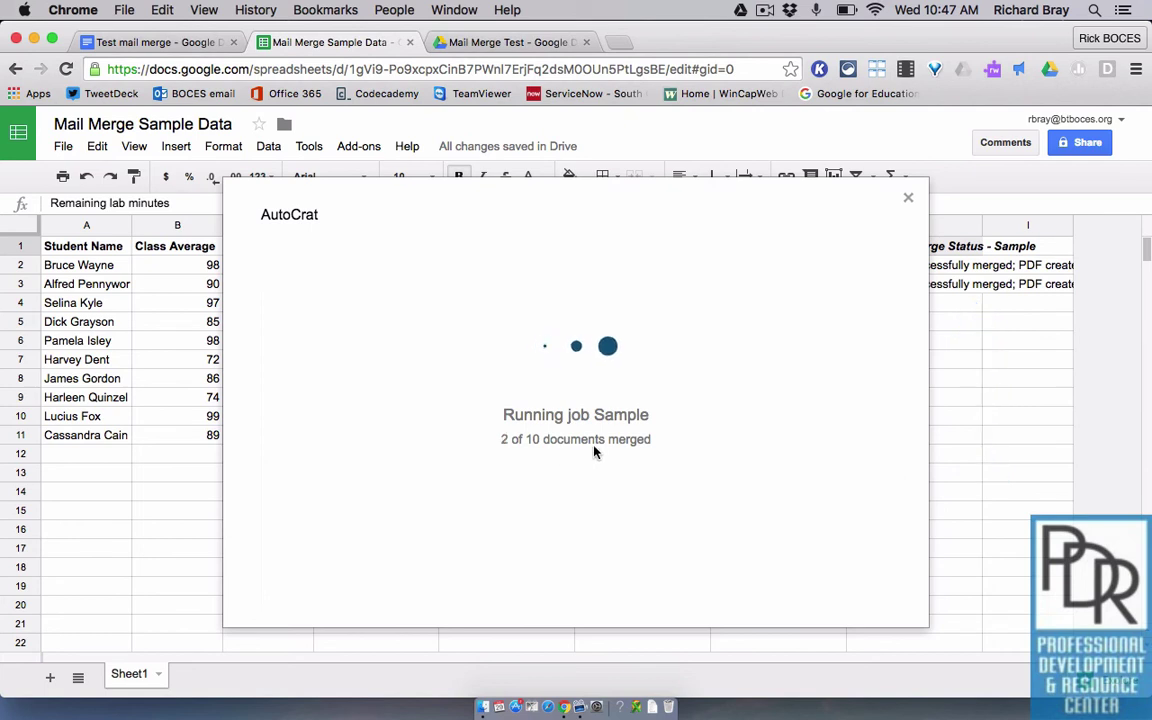
Open Bruce Wayne's PDF in Mail Merge Test, compare it with the template, and return to the spreadsheet.
left_click(514, 43)
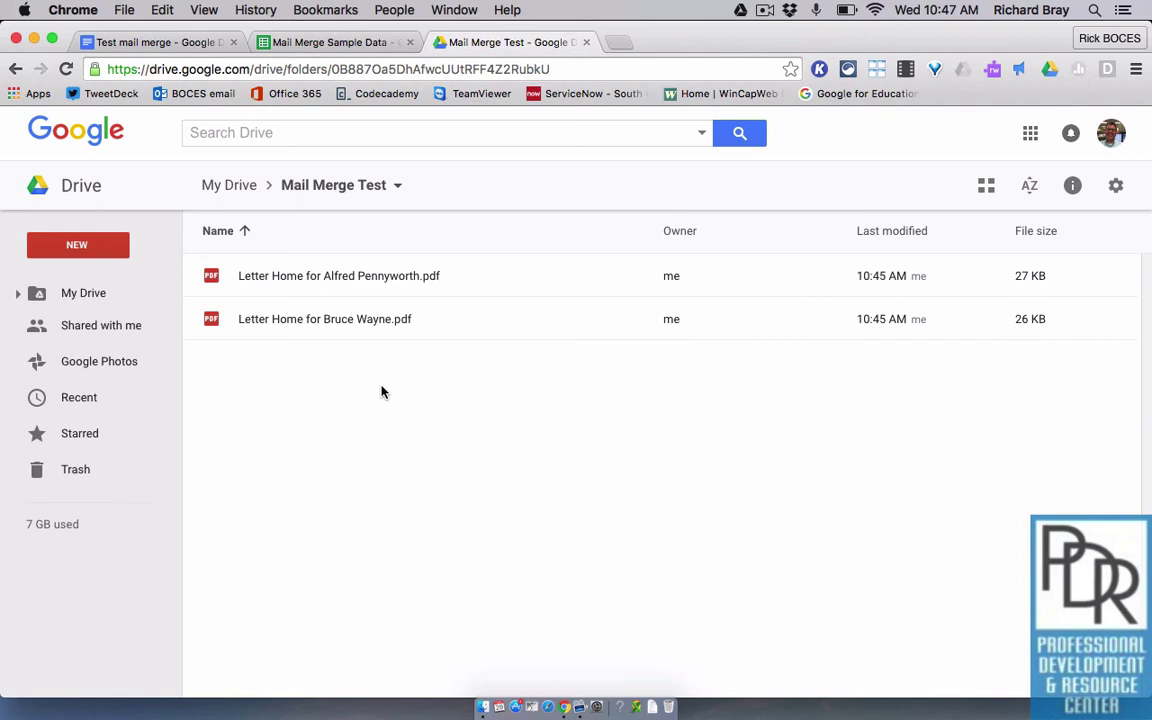
double_click(357, 319)
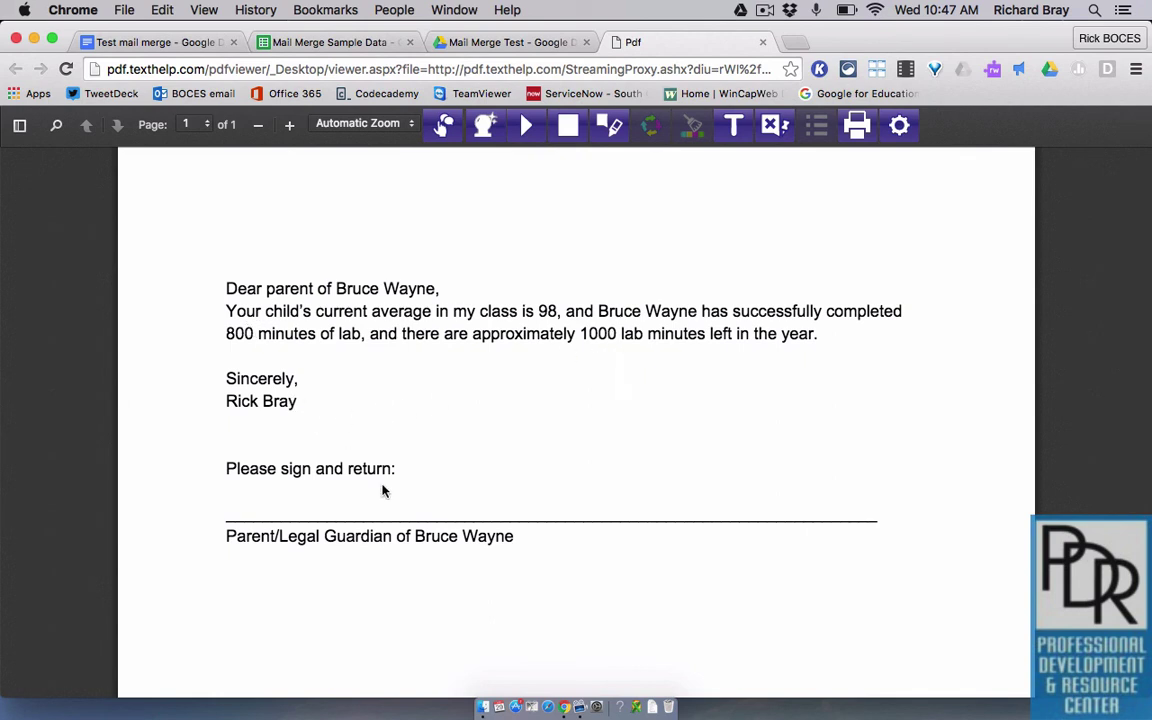
left_click(140, 42)
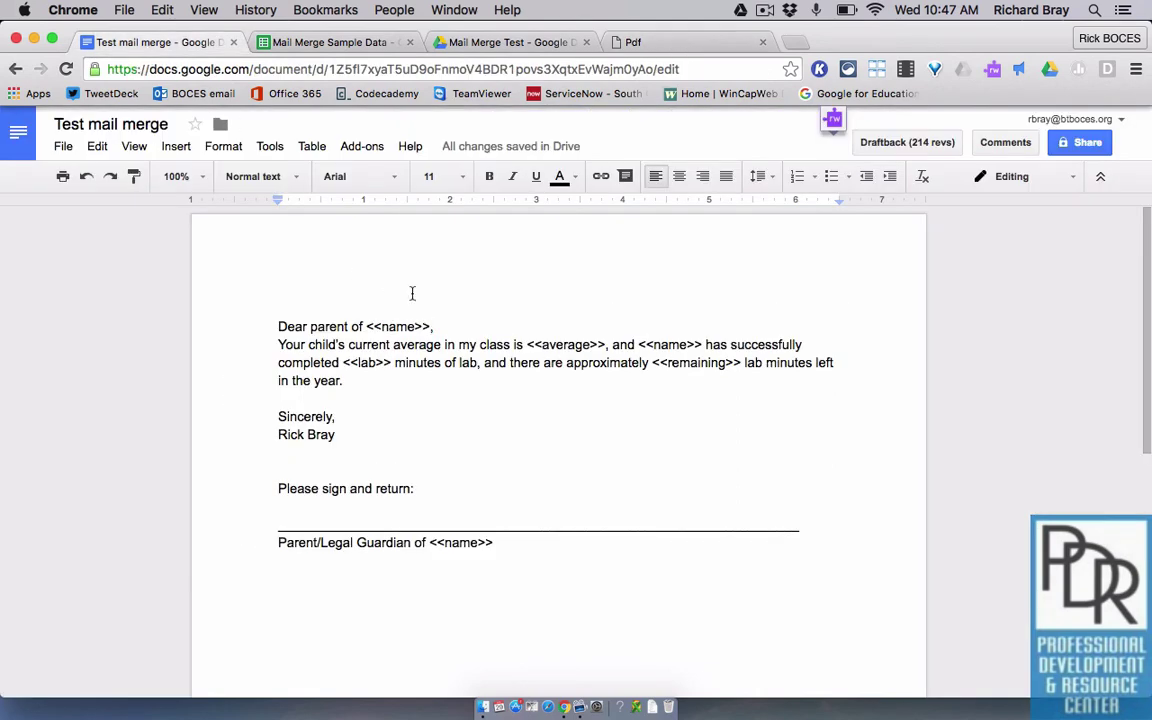
left_click(505, 44)
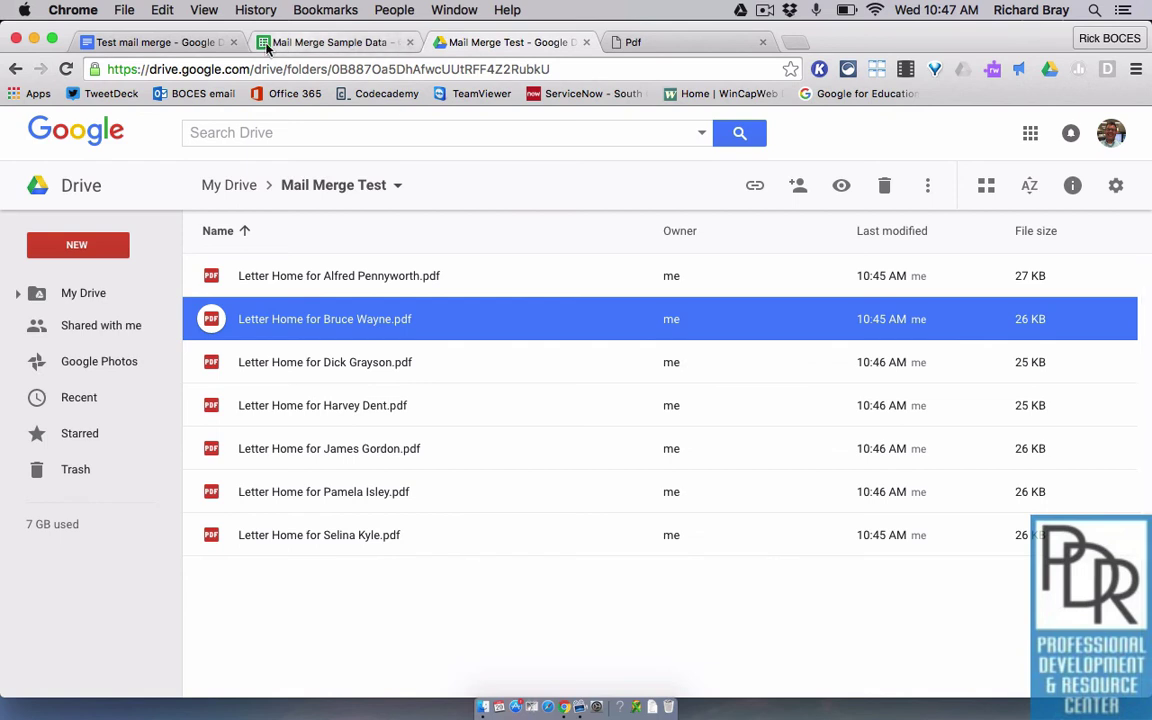
left_click(155, 42)
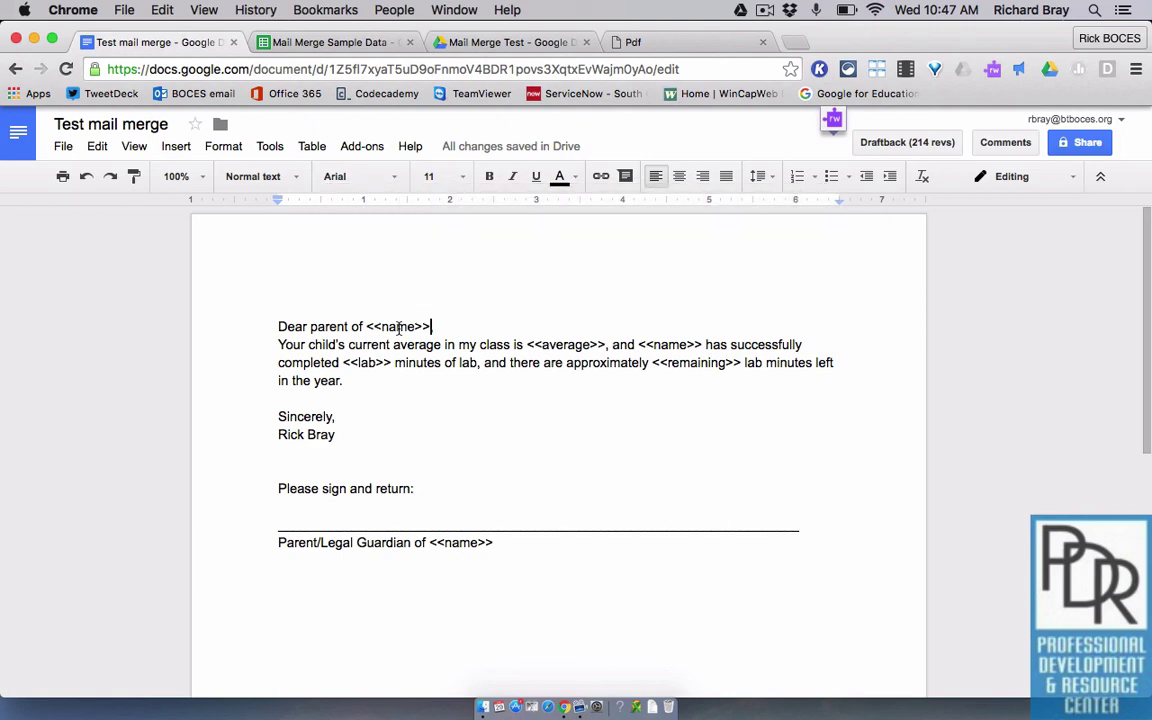
left_click(330, 40)
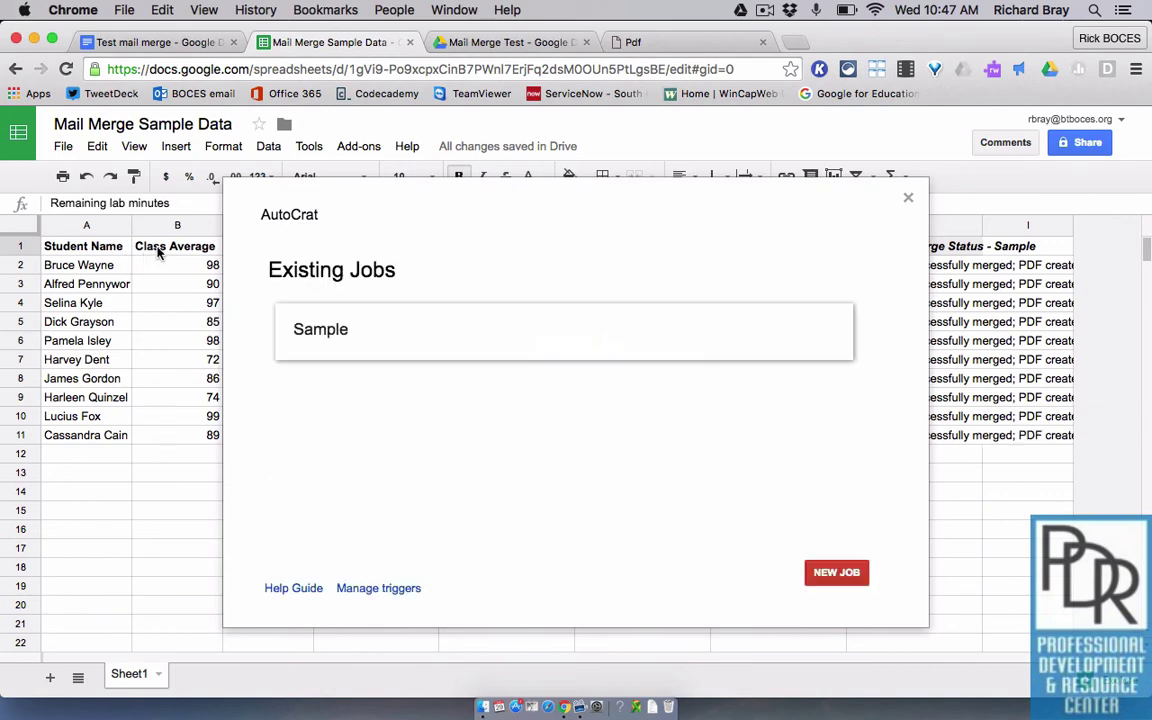
Close AutoCrat and review the ten Letter Home PDFs in the Mail Merge Test Drive folder.
left_click(908, 197)
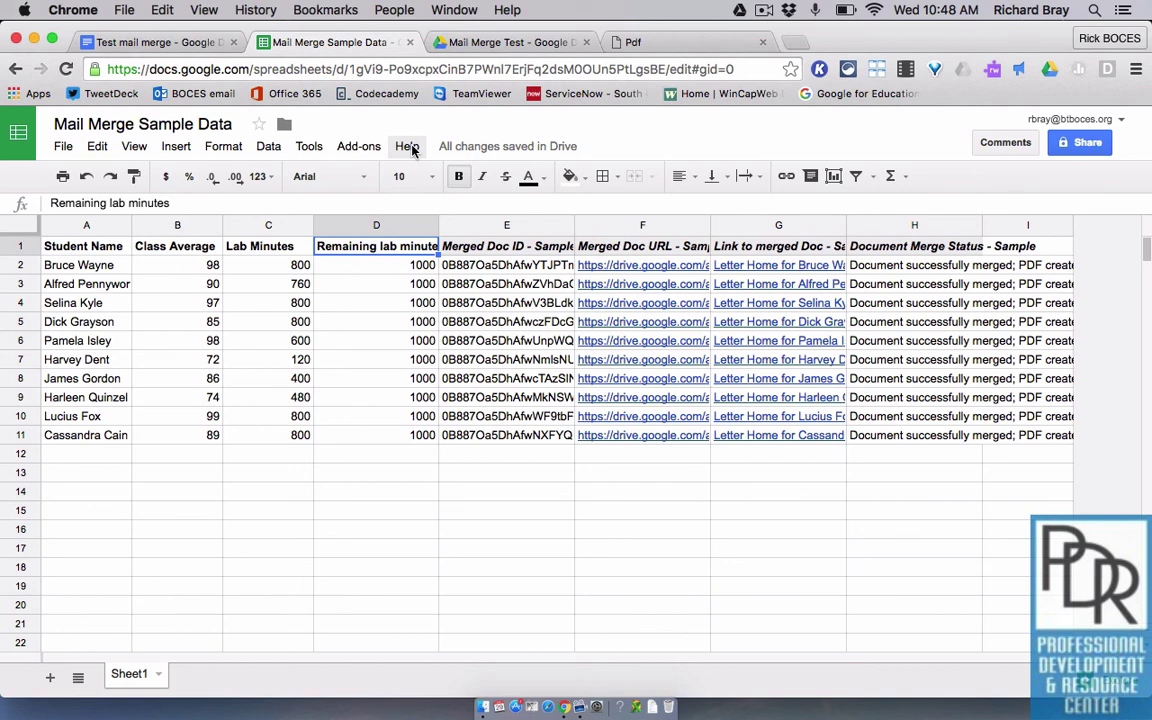
left_click(514, 43)
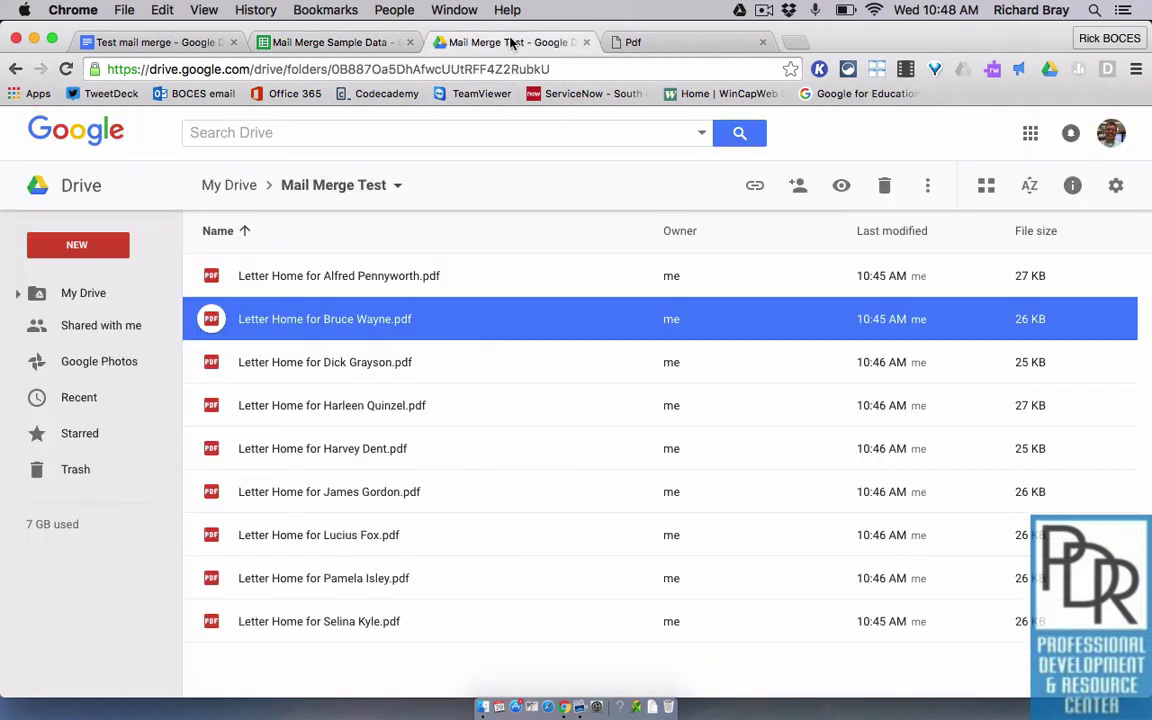
scroll(479, 347, "down", 1)
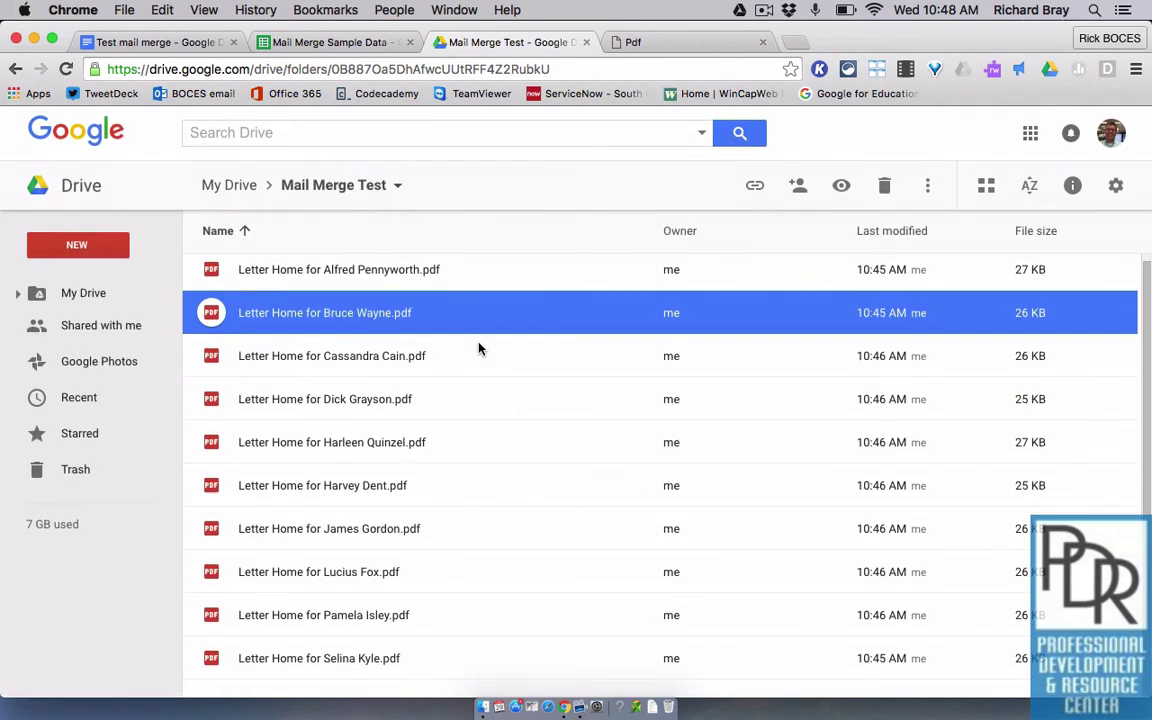
Add a <<date>> tag above the greeting line in the letter template.
left_click(145, 45)
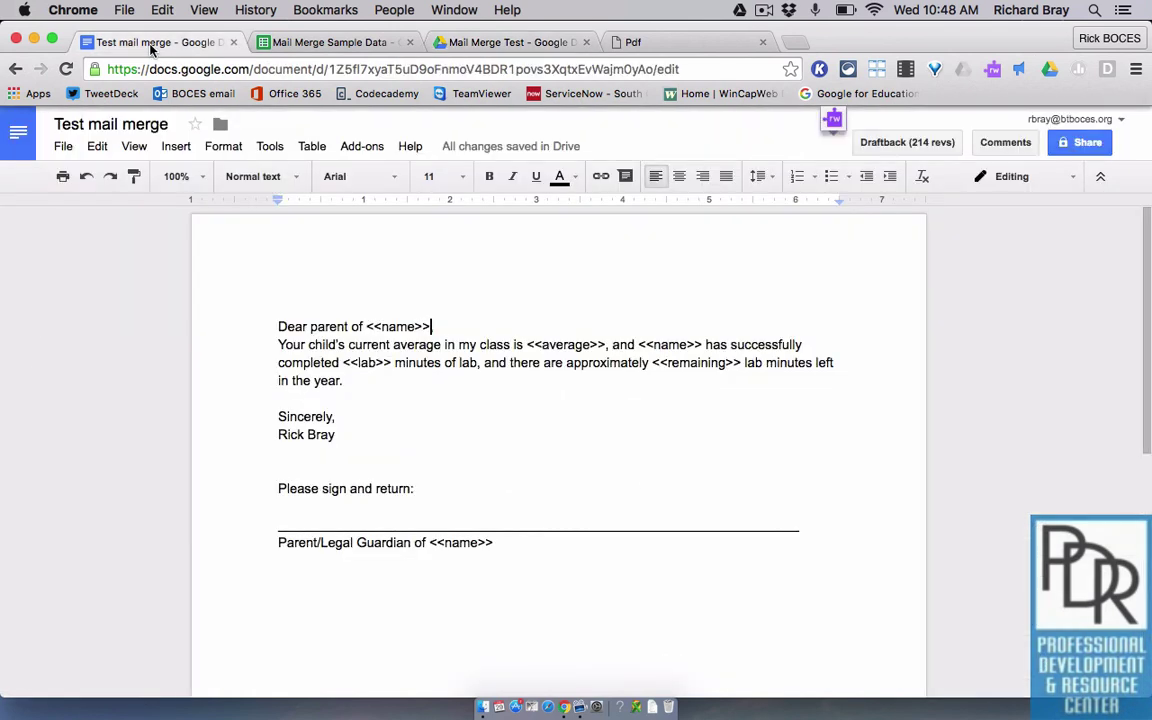
type(",")
left_click(279, 311)
type("<<date")
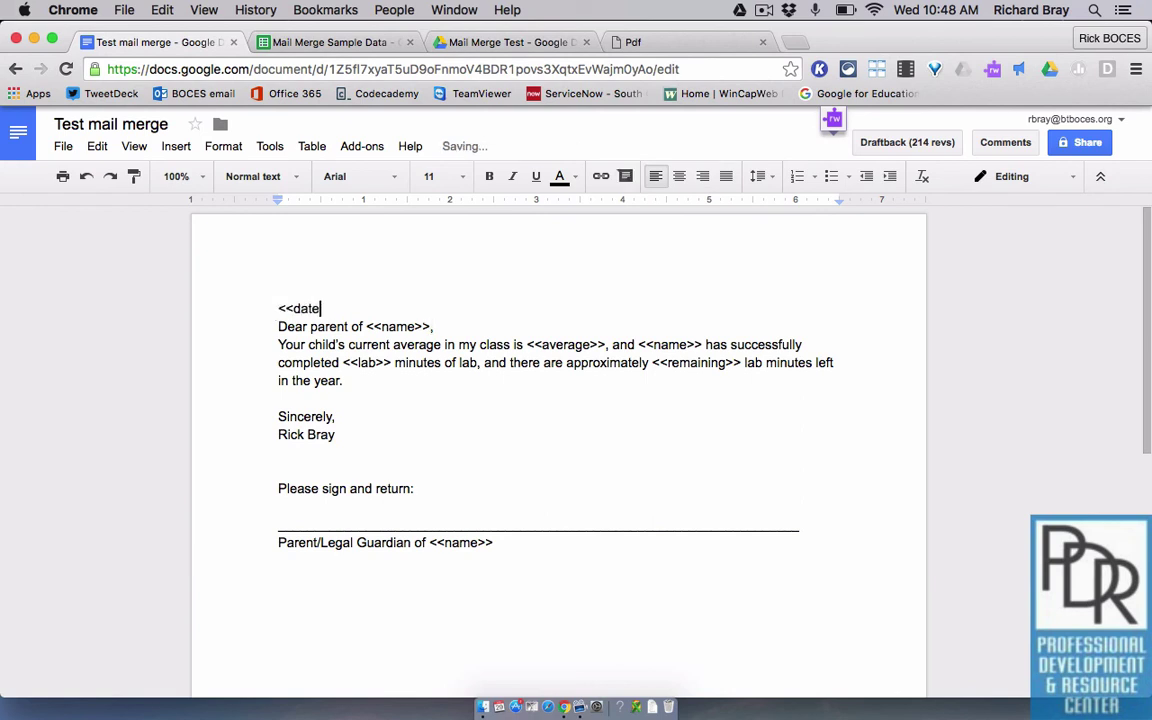
type(">>")
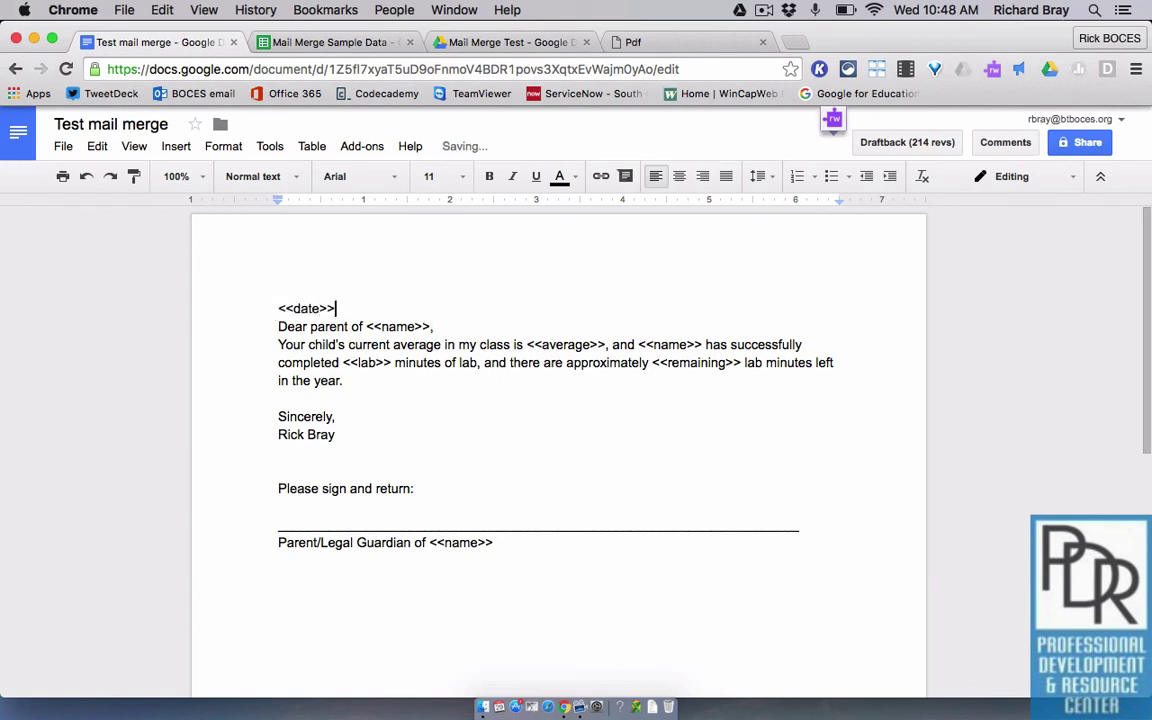
Insert a new column before Student Name in the spreadsheet with header 'Date' in A1.
left_click(373, 43)
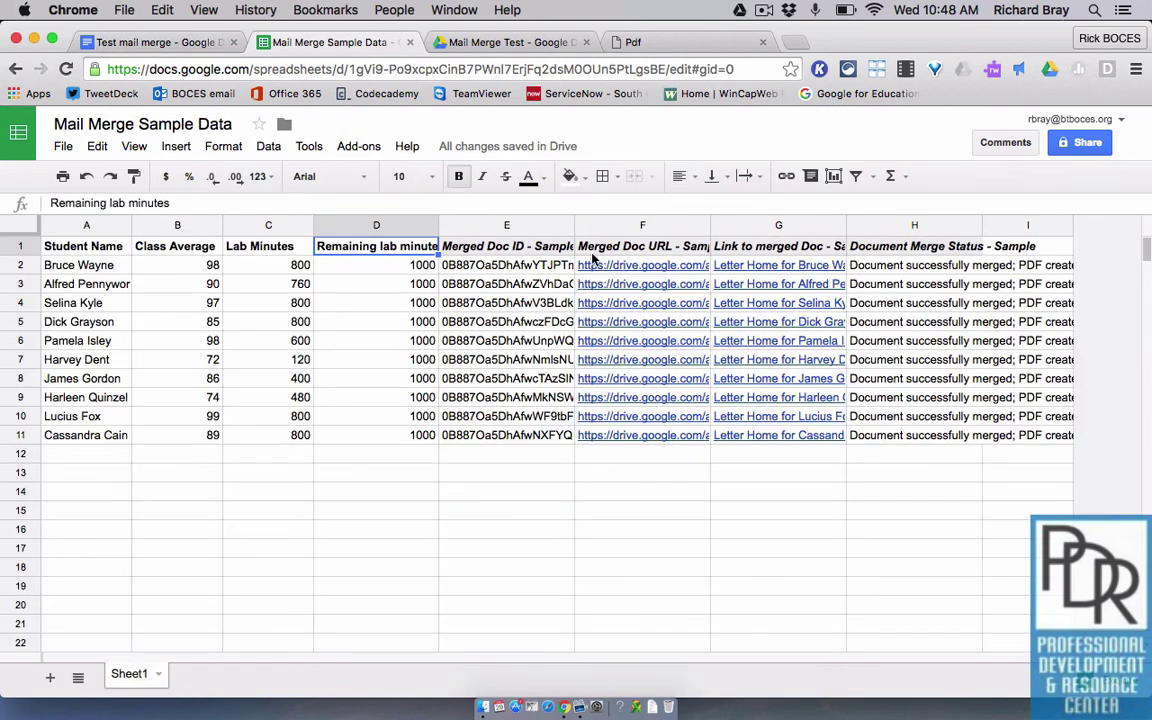
right_click(63, 227)
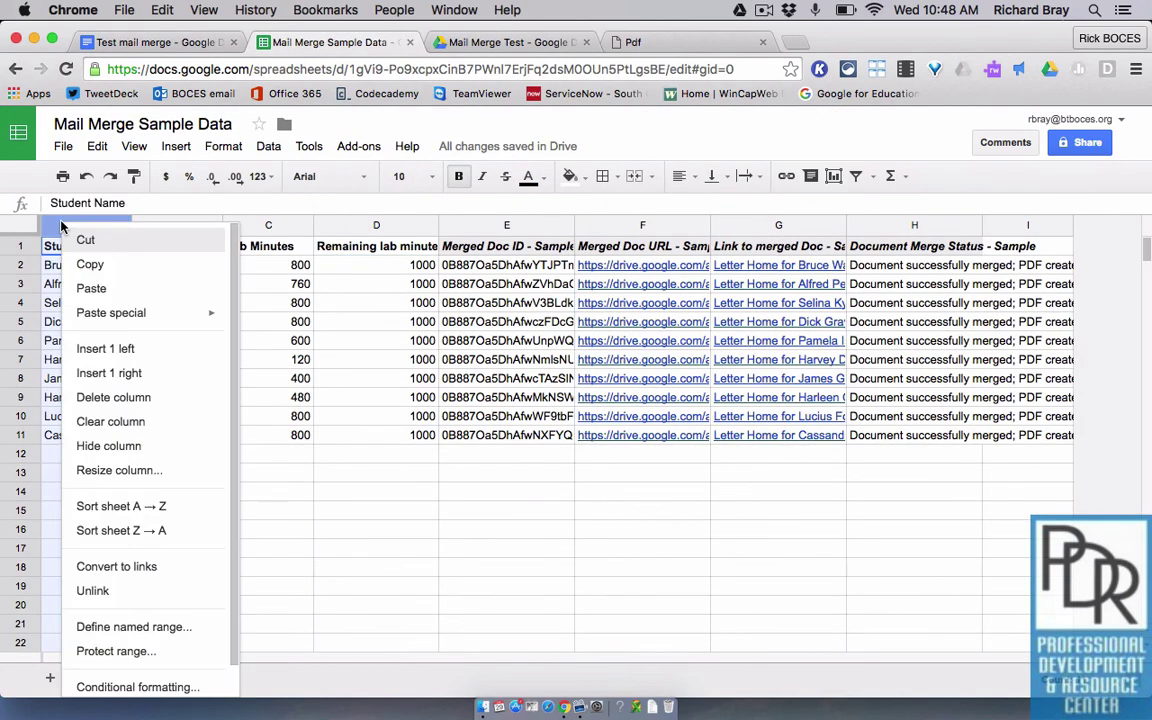
left_click(95, 349)
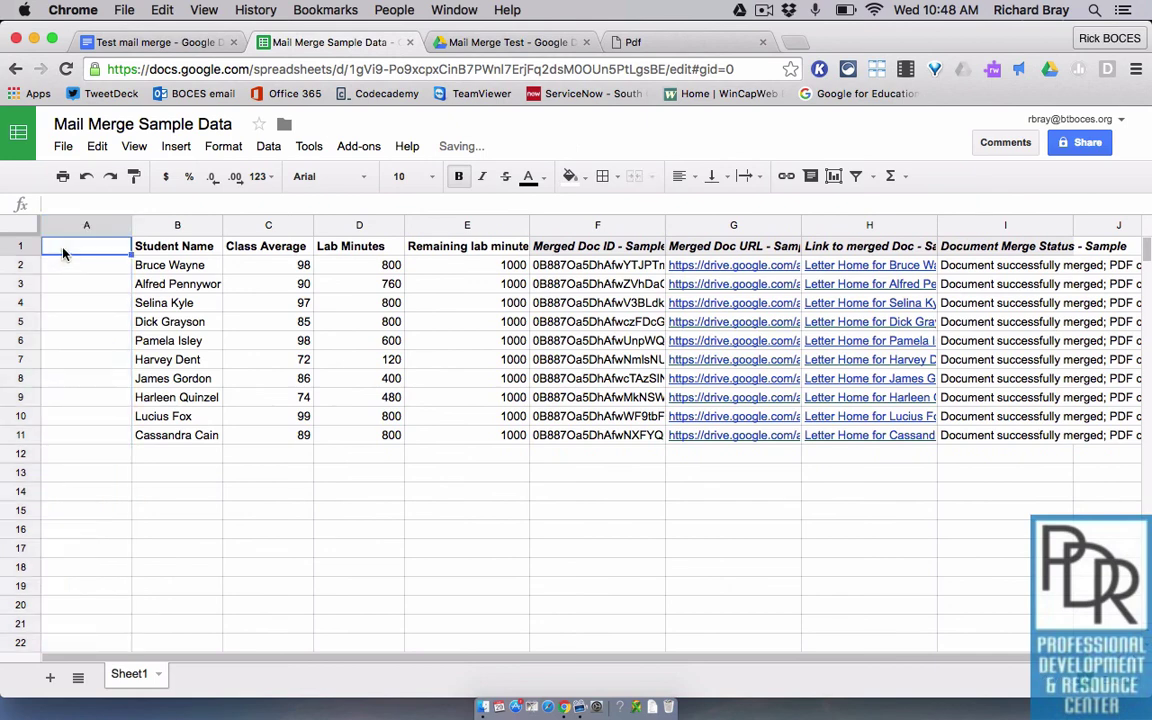
type("Date")
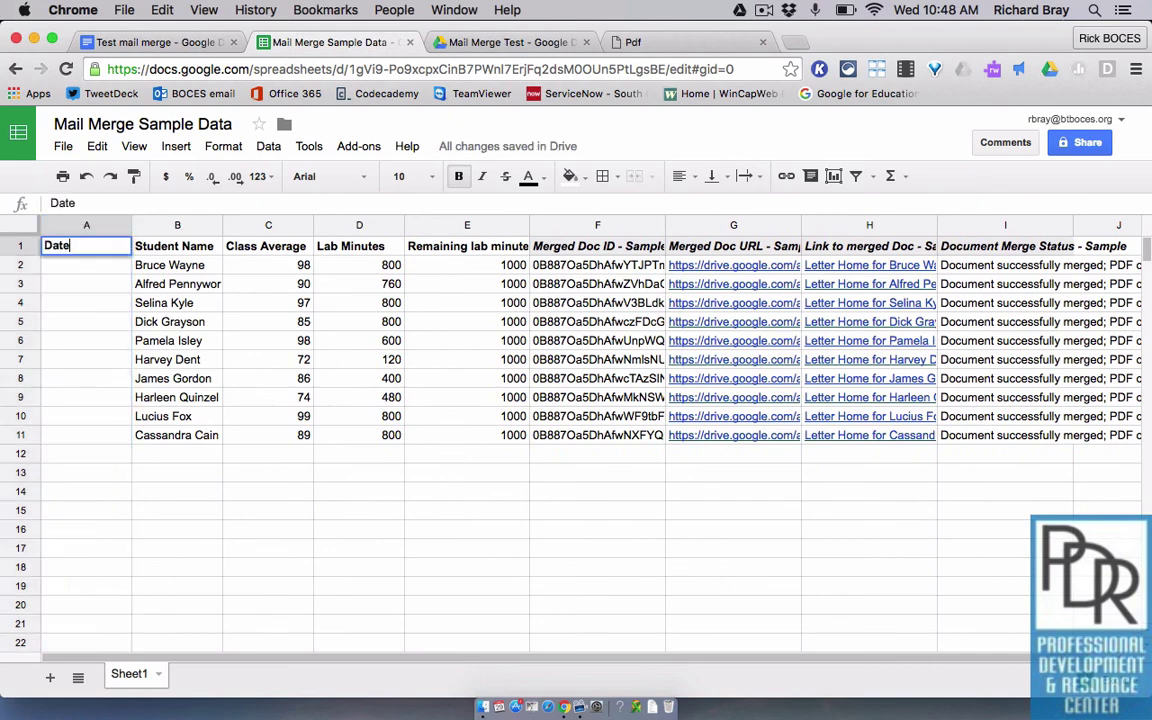
key("Return")
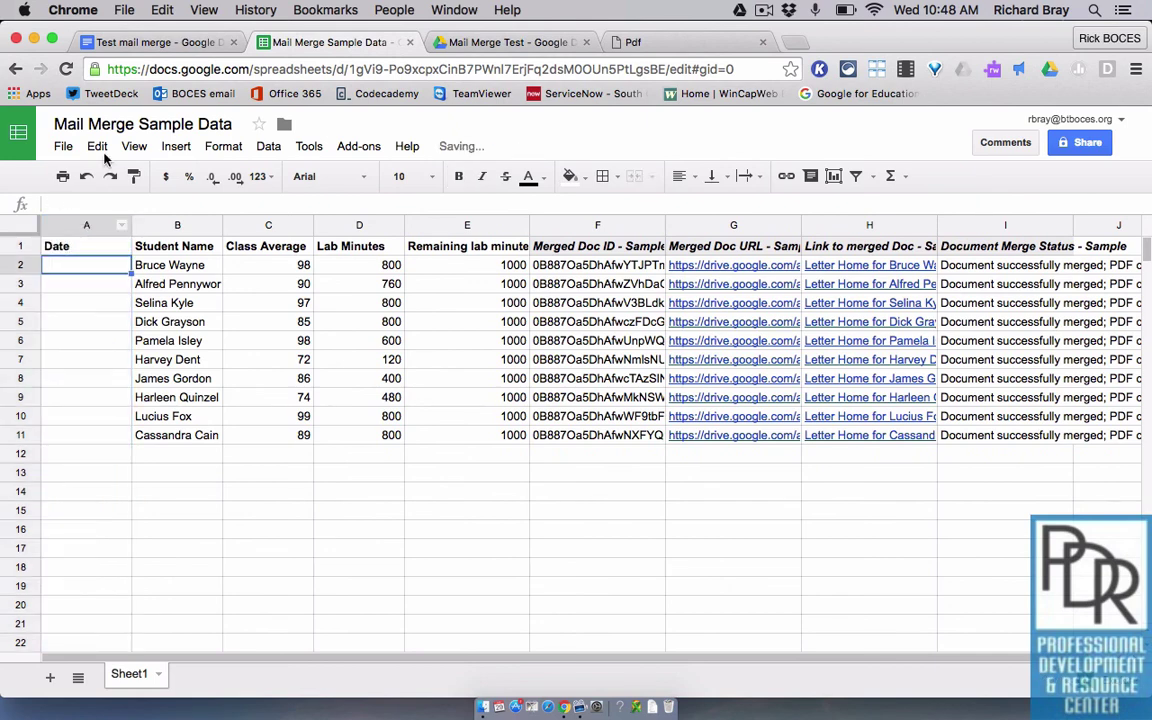
Return to the Test mail merge letter document showing its new <<date>> tag.
left_click(199, 43)
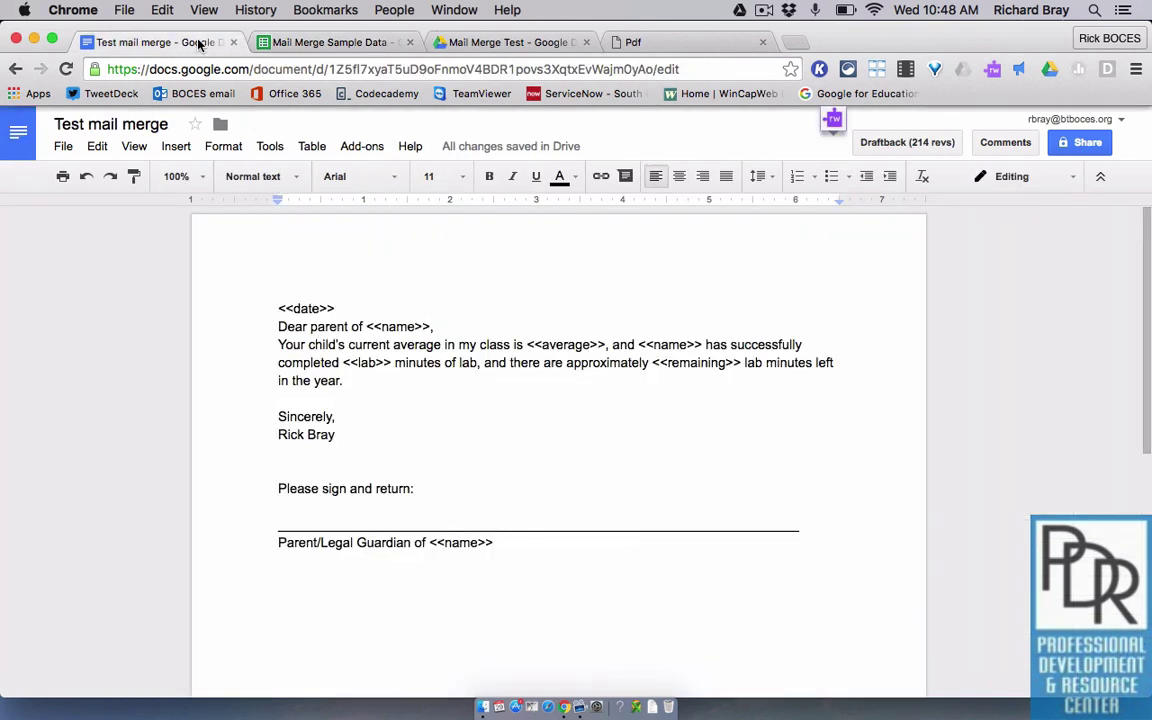